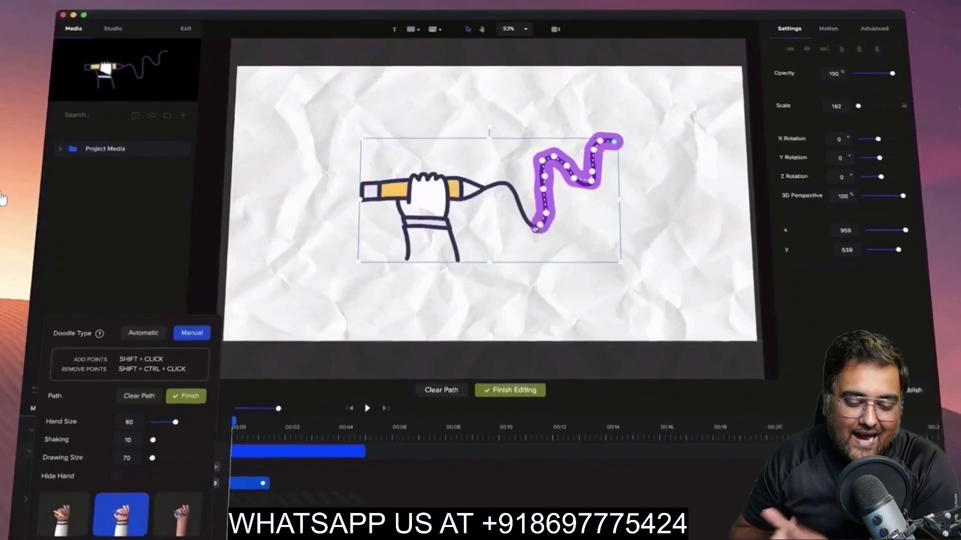
Extend the doodle path's start point back to the pencil tip.
left_click(475, 196, "shift")
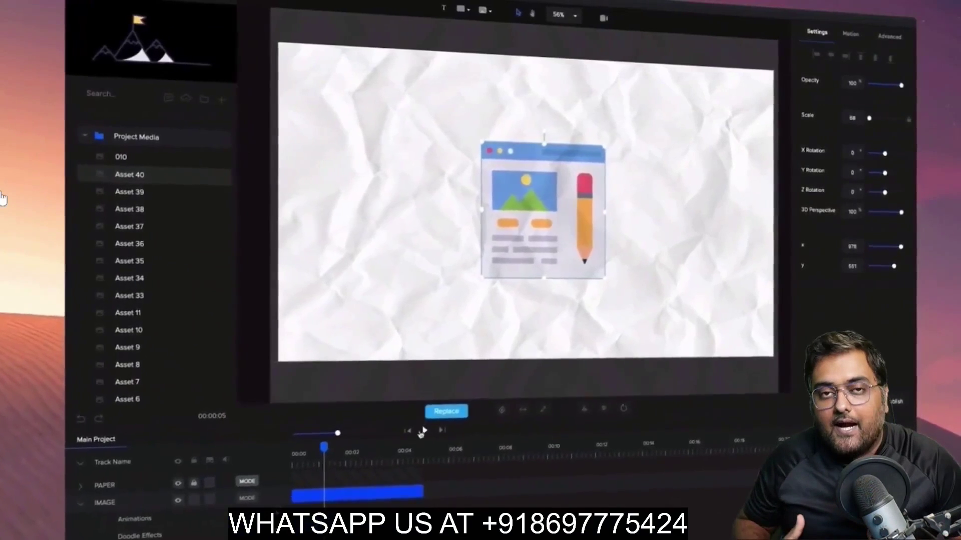
Play the hand-drawing animation preview.
left_click(432, 425)
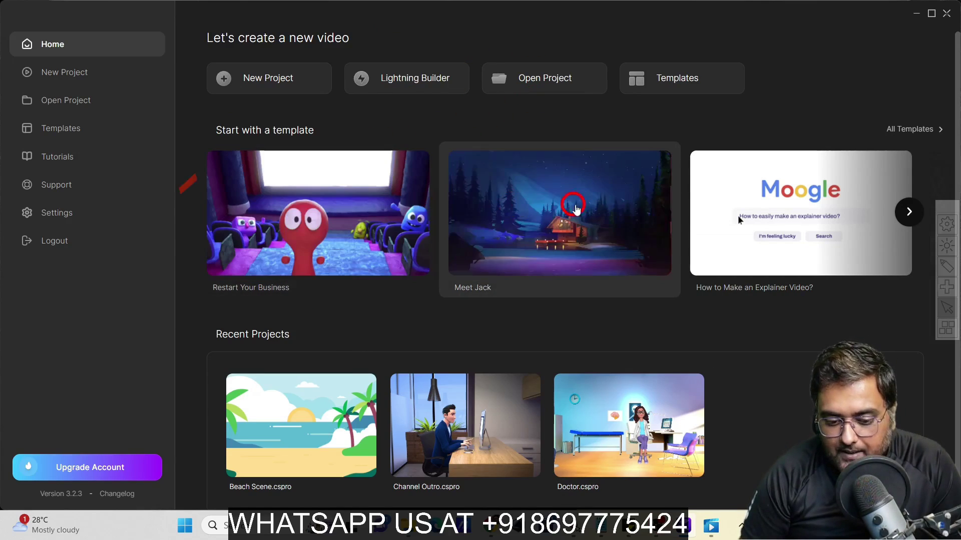
left_click(68, 134)
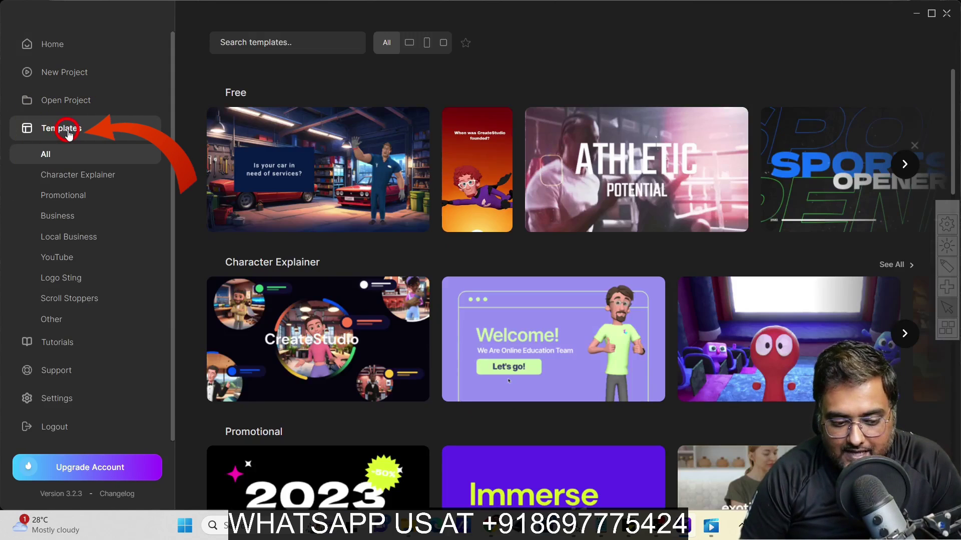
left_click(77, 178)
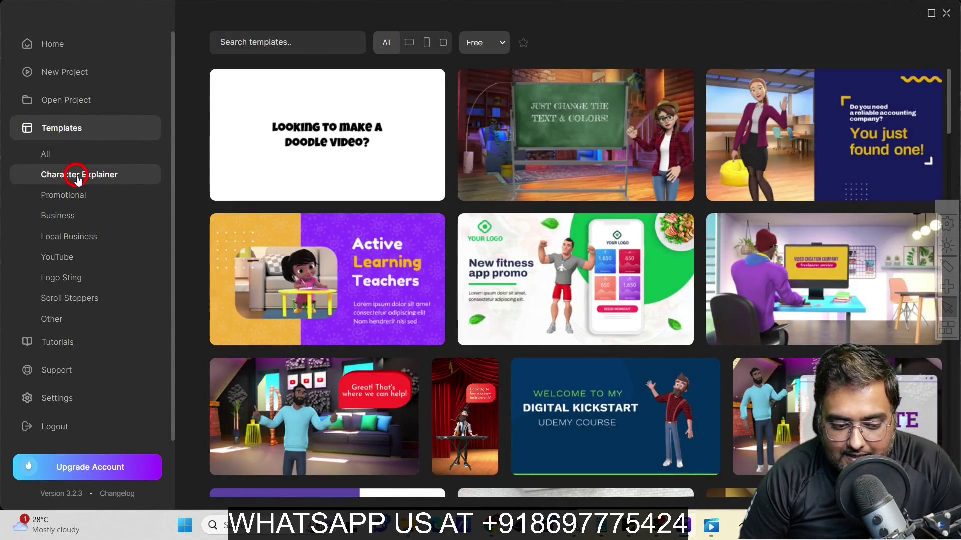
left_click(72, 195)
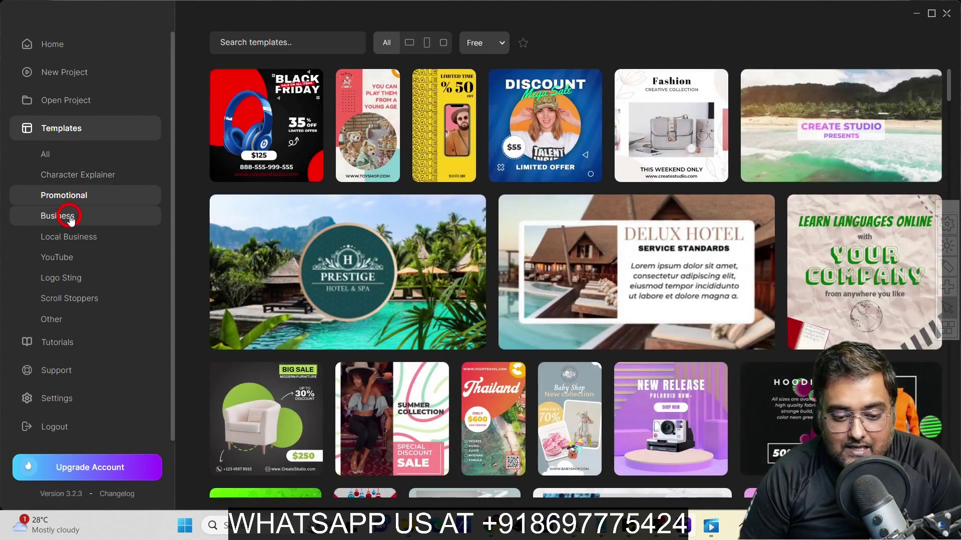
left_click(70, 220)
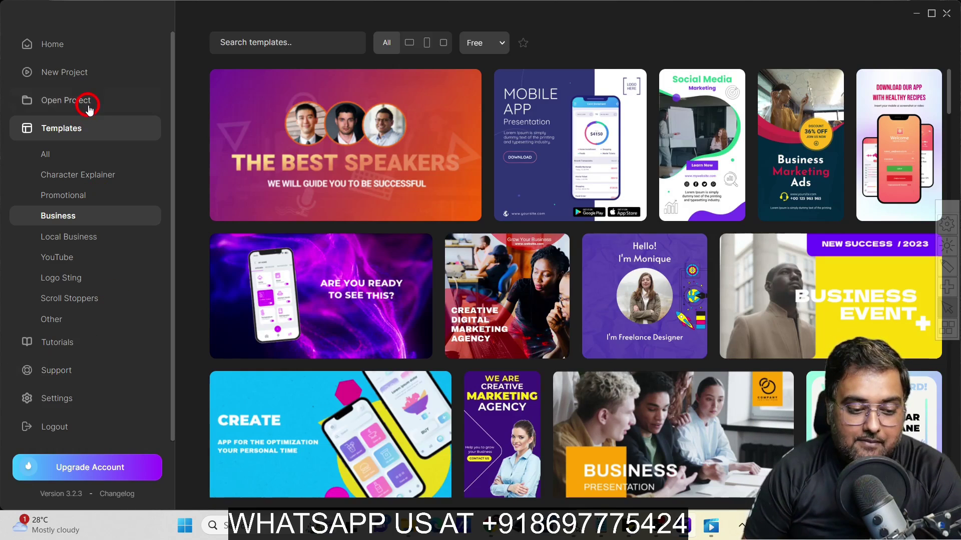
left_click(70, 51)
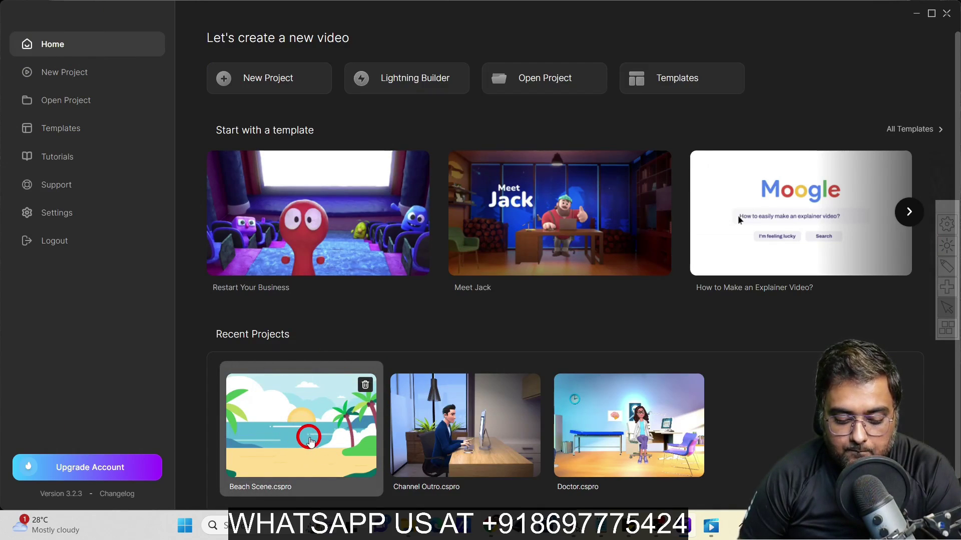
Open Beach Scene.cspro from Recent Projects.
left_click(322, 458)
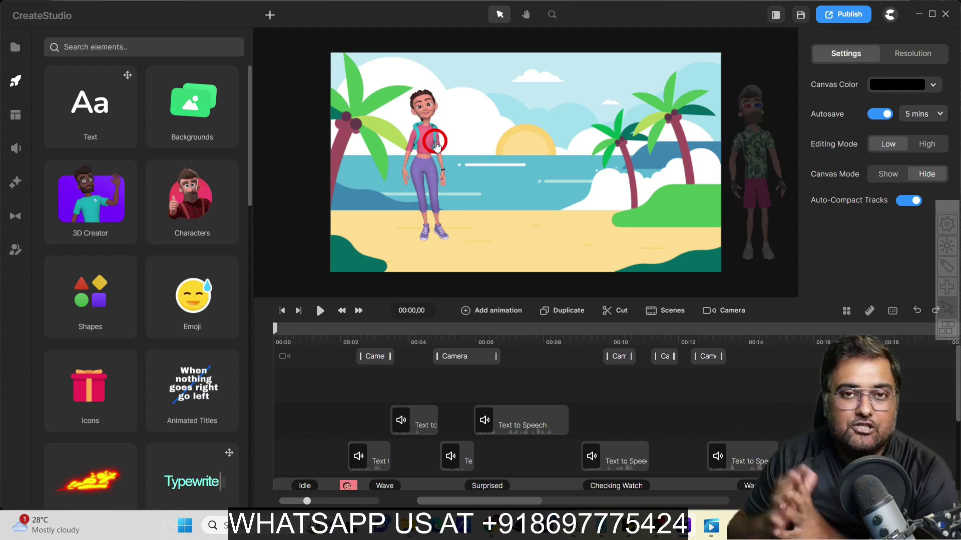
Play through the Beach Scene preview, stopping at the closing text.
left_click(321, 311)
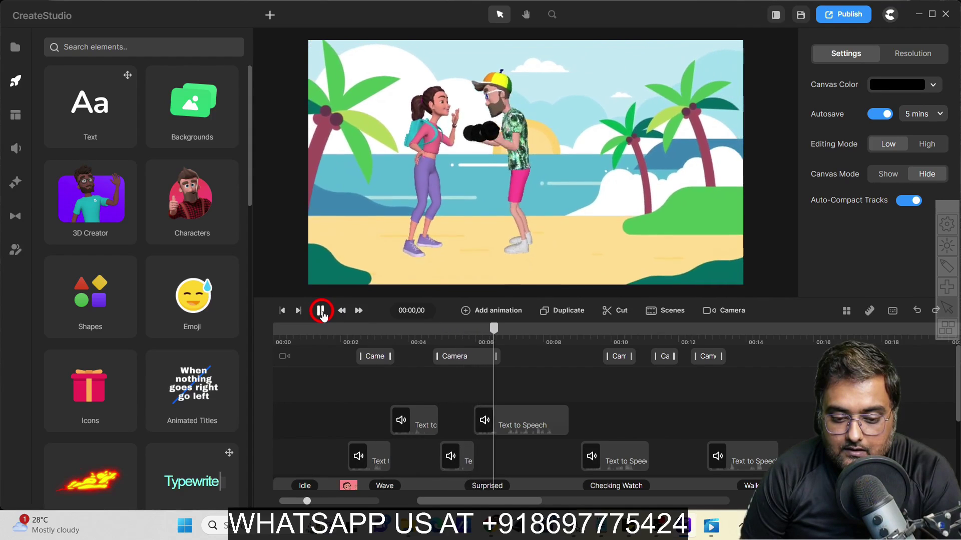
left_click(321, 311)
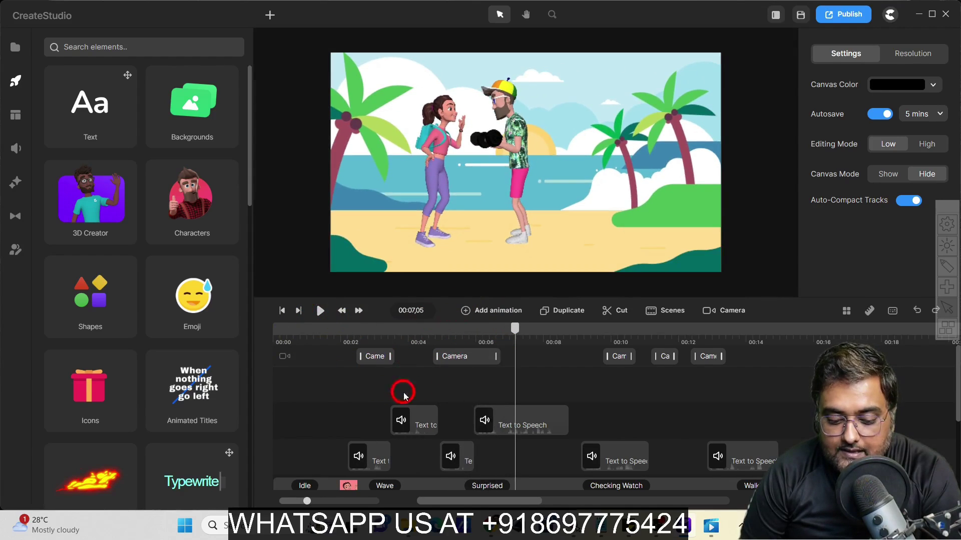
key("space")
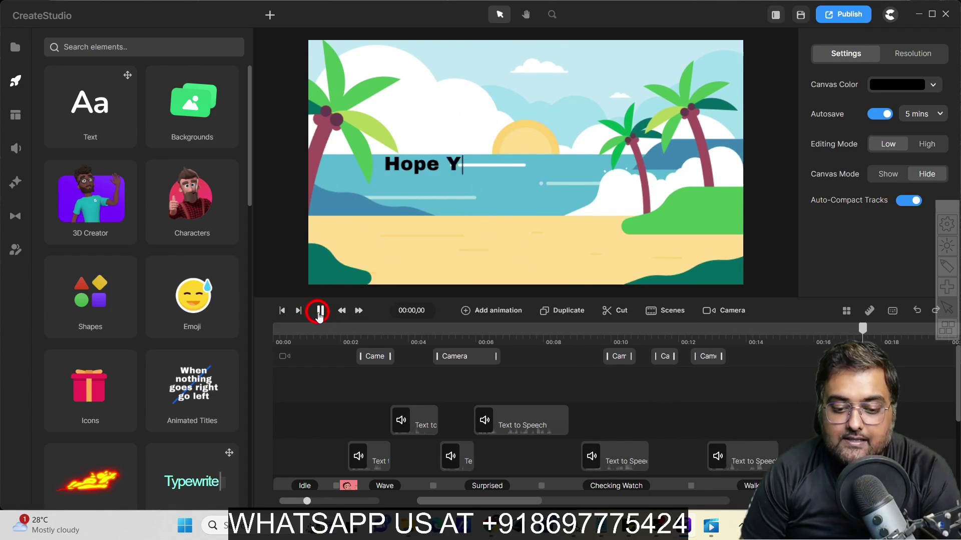
left_click(319, 312)
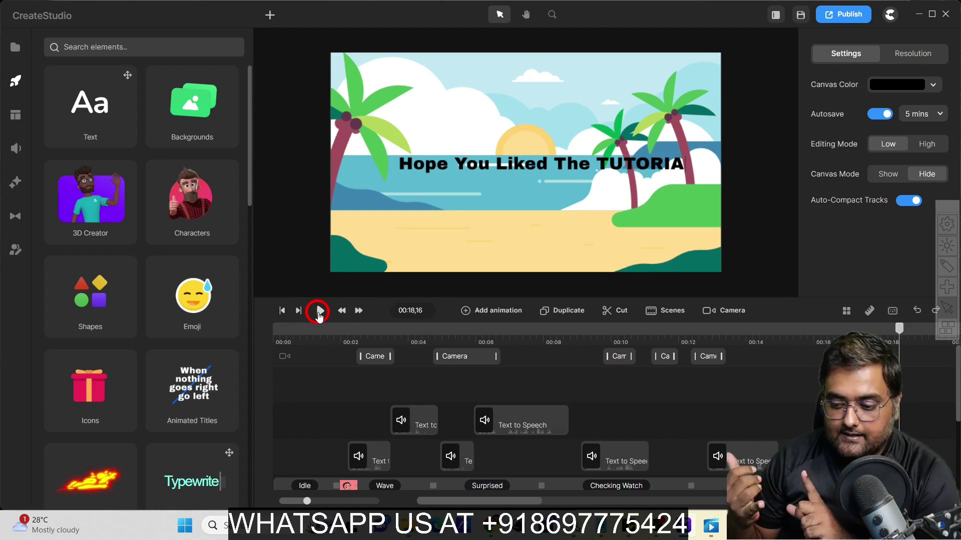
Scrub to the high-five at 00:04 and select the text-to-speech audio clips.
left_click(350, 335)
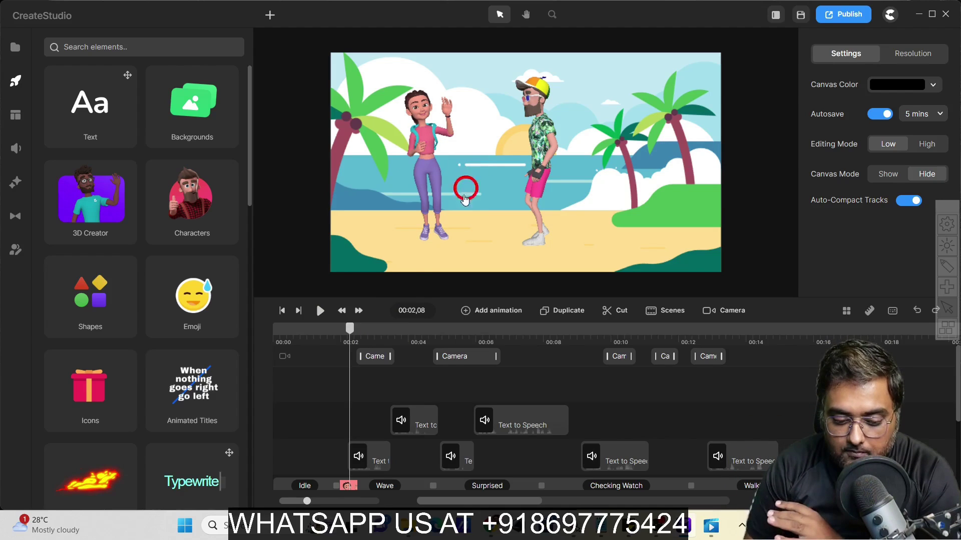
left_click_drag(375, 337, 408, 343)
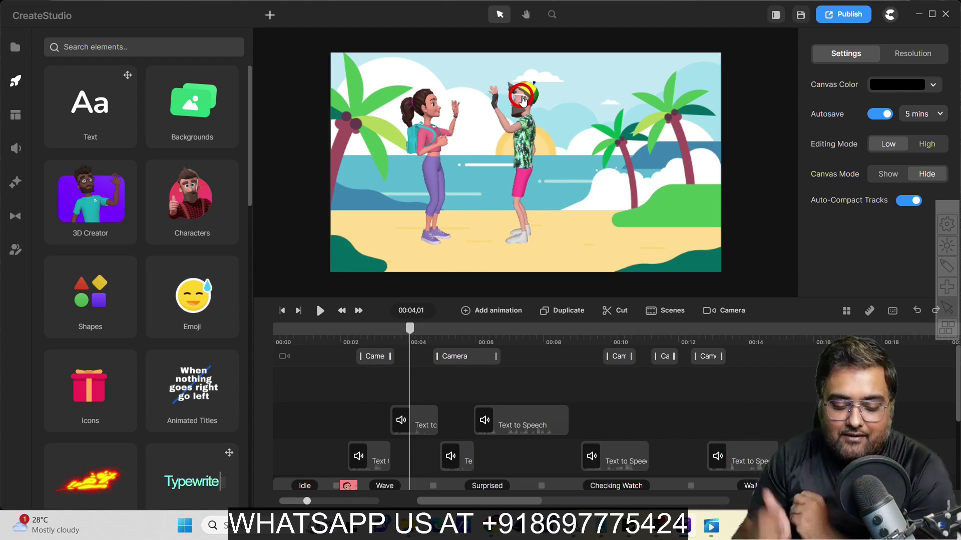
left_click(413, 423)
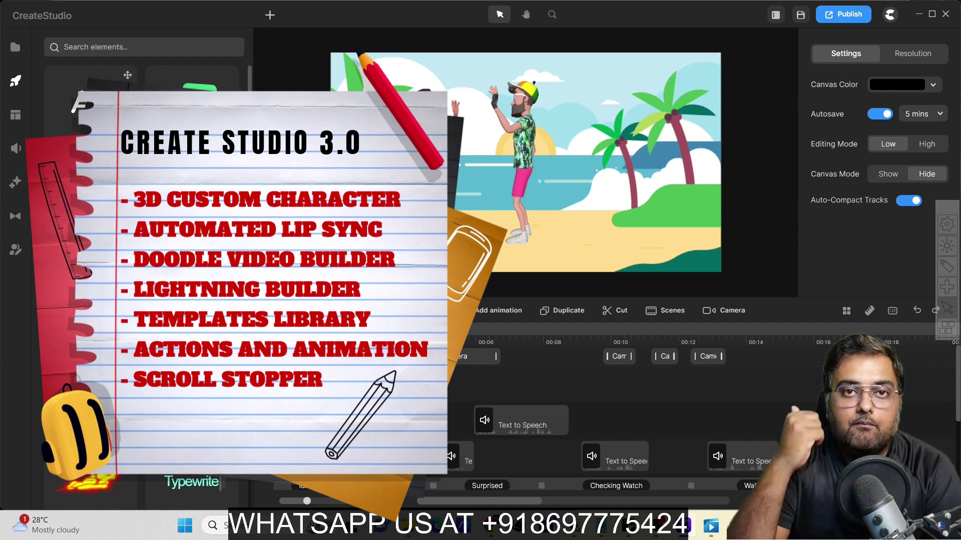
left_click(404, 435)
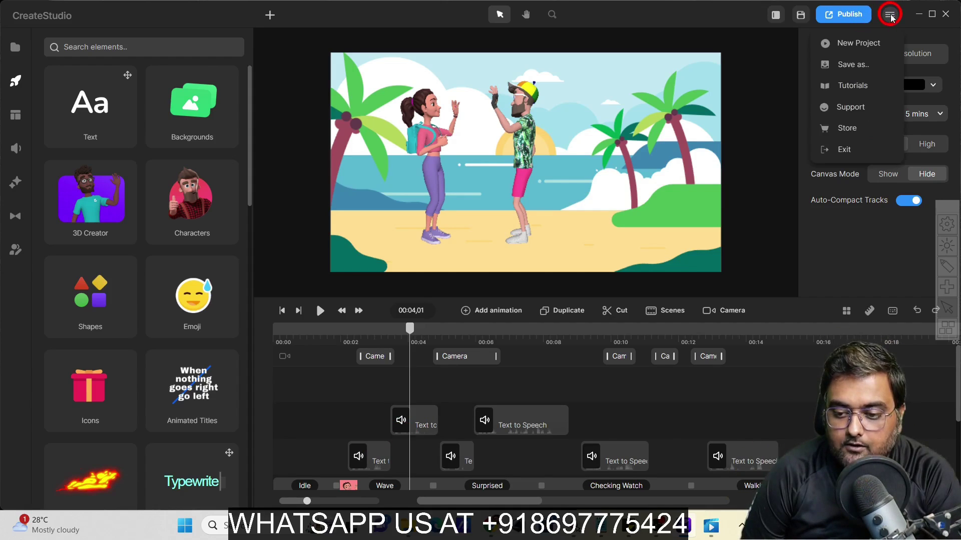
Start a new project and add the Beach background, found by searching 'be', to the timeline.
mouse_move(890, 14)
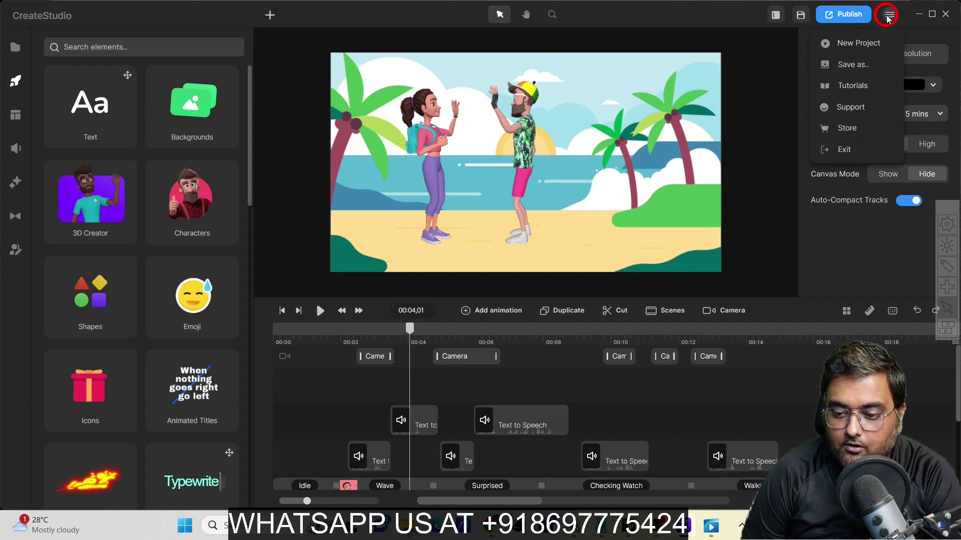
left_click(885, 43)
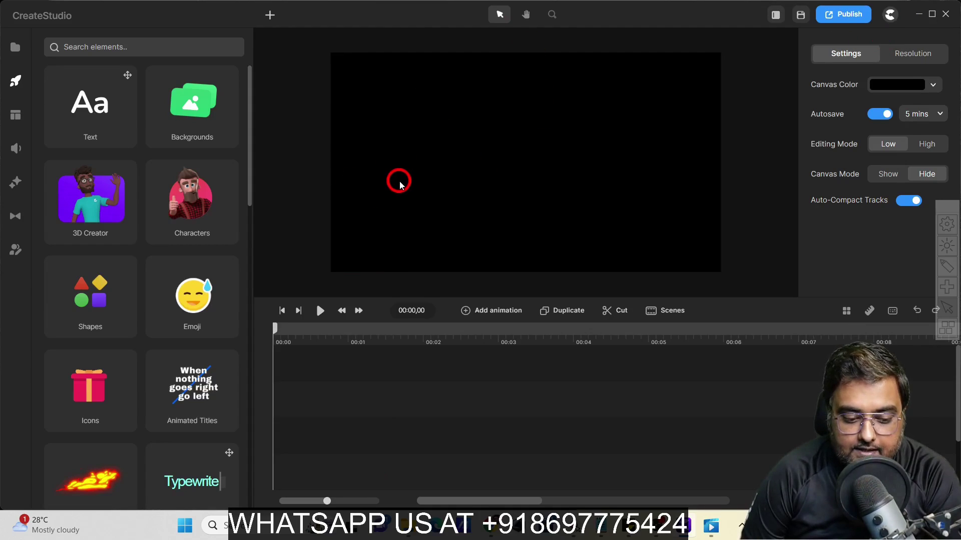
left_click(194, 124)
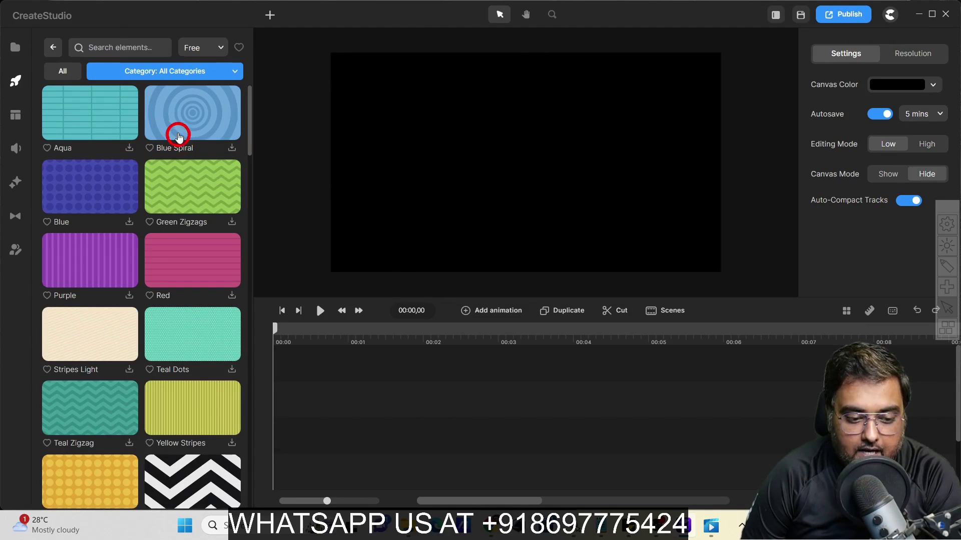
left_click(114, 41)
type("be")
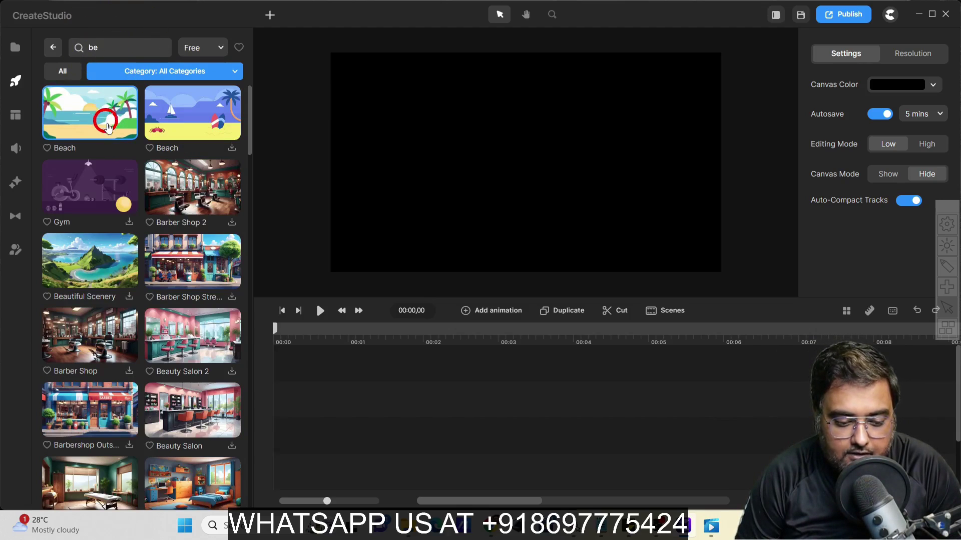
left_click_drag(107, 125, 297, 365)
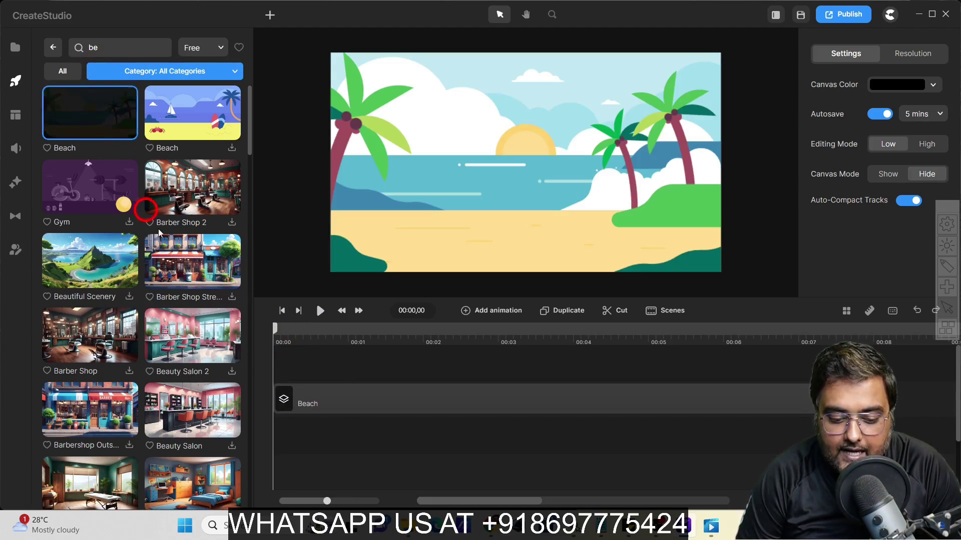
left_click(304, 398)
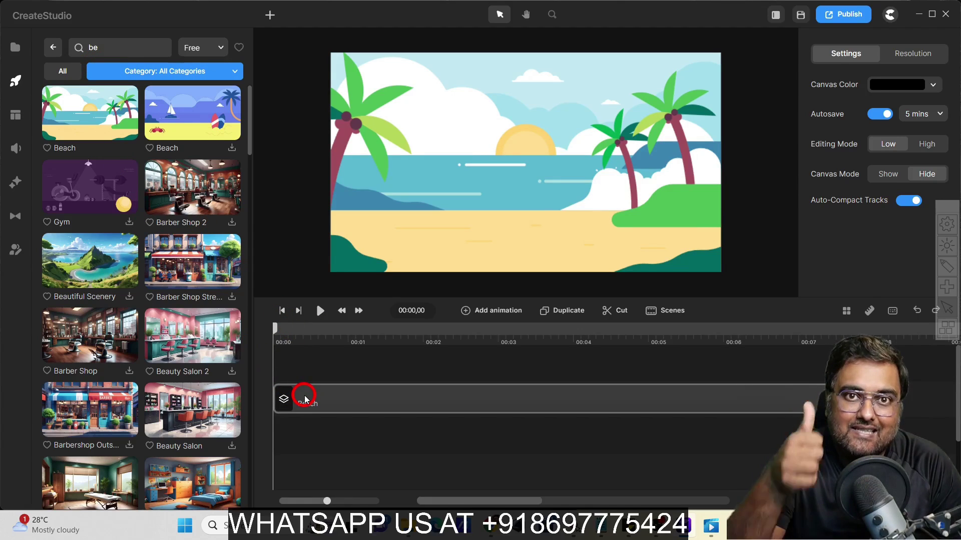
left_click(341, 265)
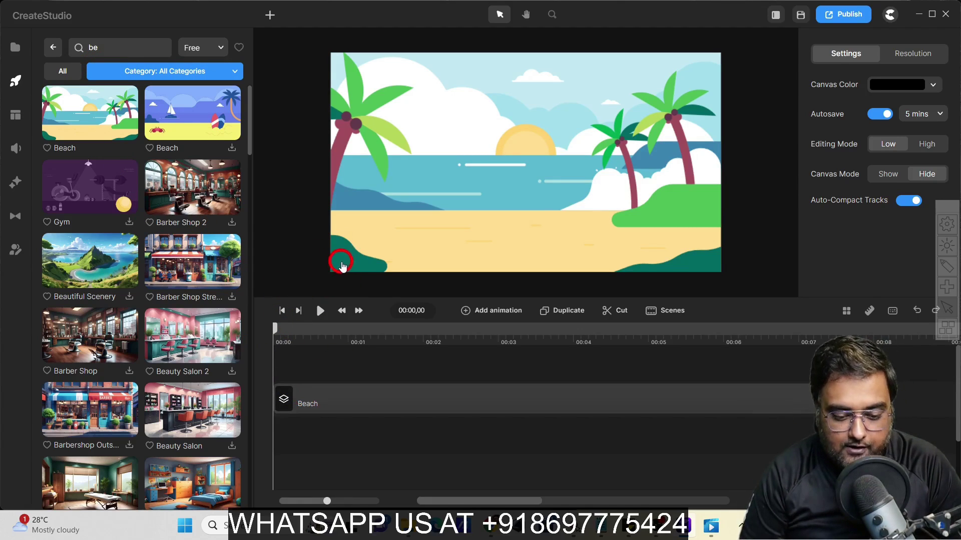
Return the side panel to the Elements grid and open the 3D character creator.
left_click(15, 81)
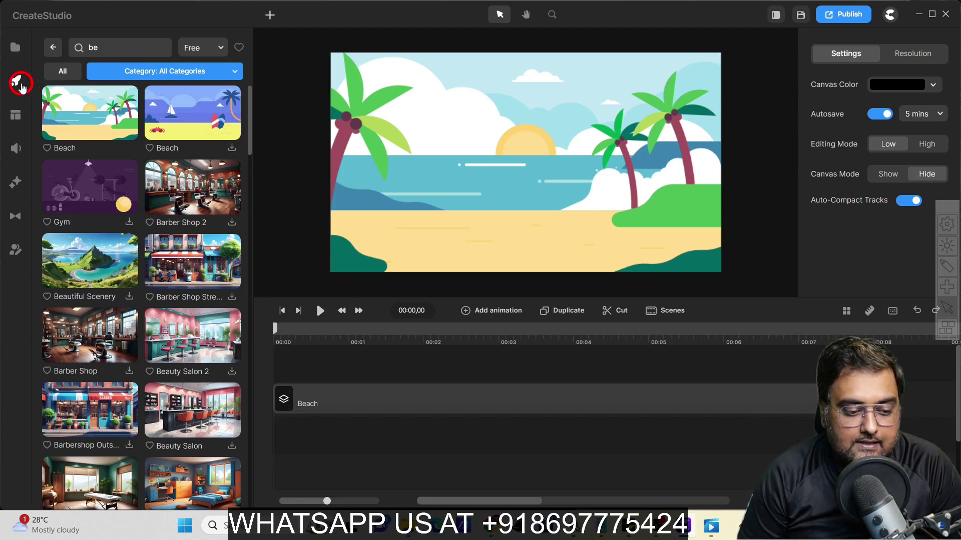
left_click(16, 52)
left_click(16, 80)
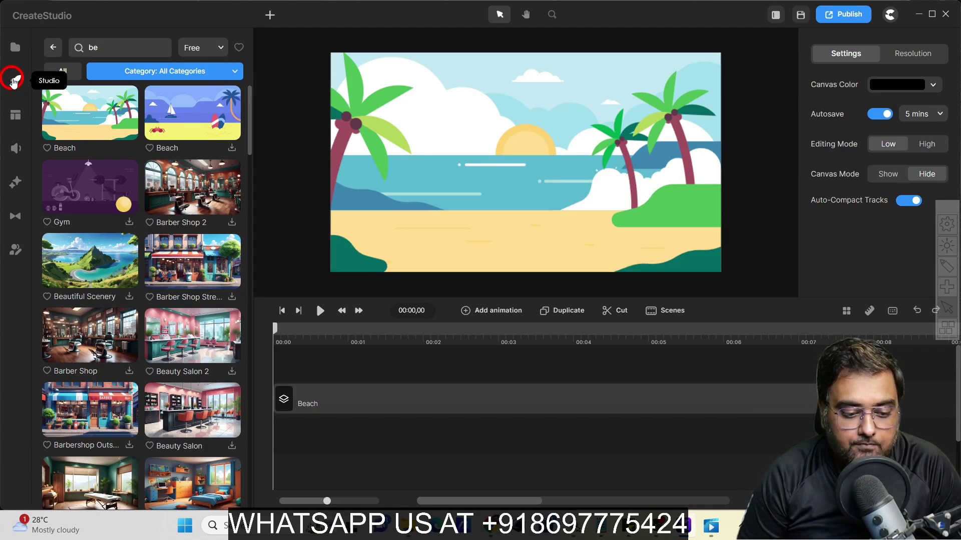
left_click(56, 49)
left_click(103, 209)
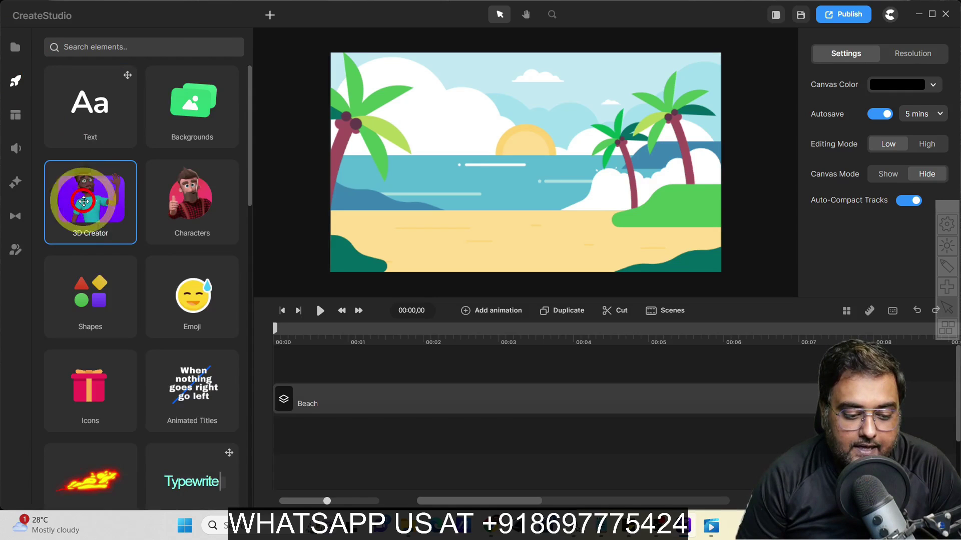
Pick Tom from the 3D characters and place him on the beach scene.
left_click(189, 107)
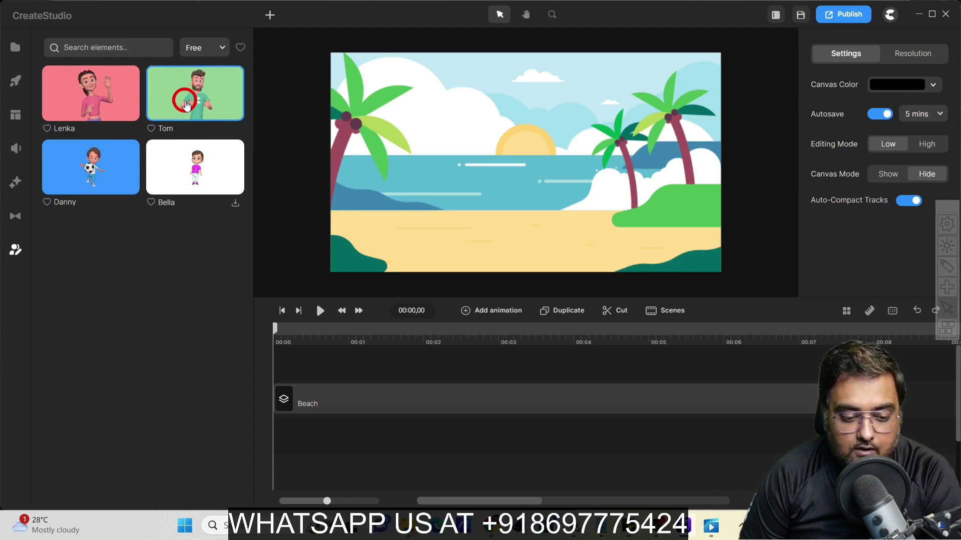
left_click_drag(186, 105, 305, 371)
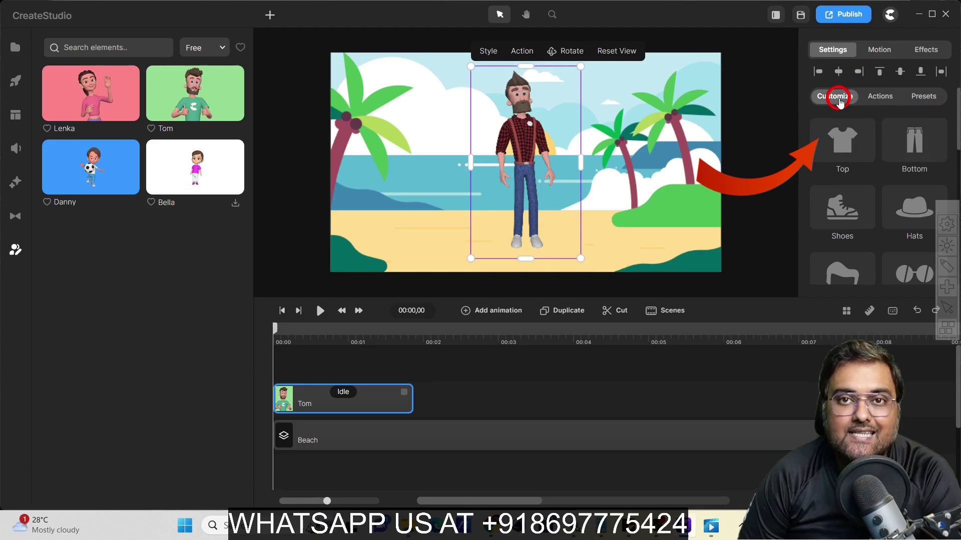
Dress Tom in the Hawaiian Shirt and pink shorts.
left_click(848, 149)
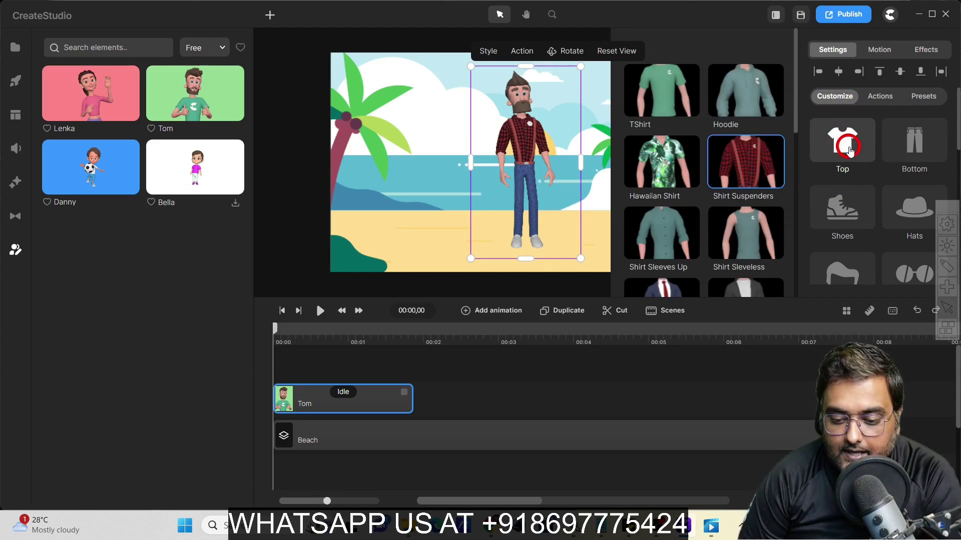
left_click(663, 231)
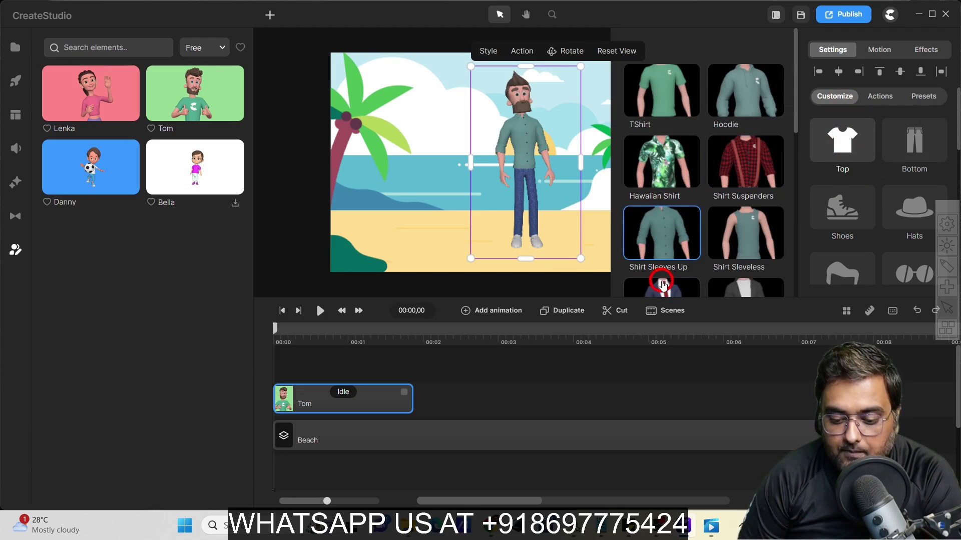
left_click(662, 285)
left_click(660, 170)
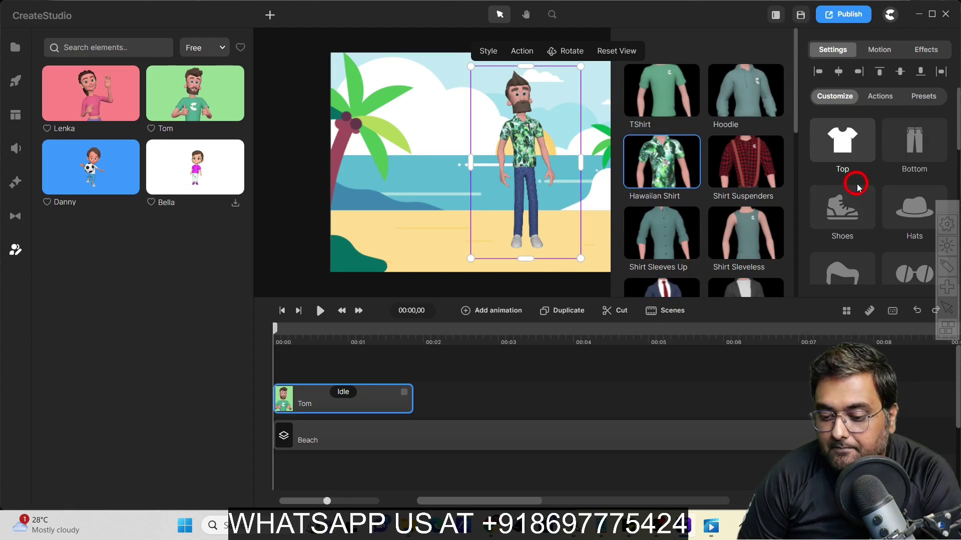
left_click(913, 156)
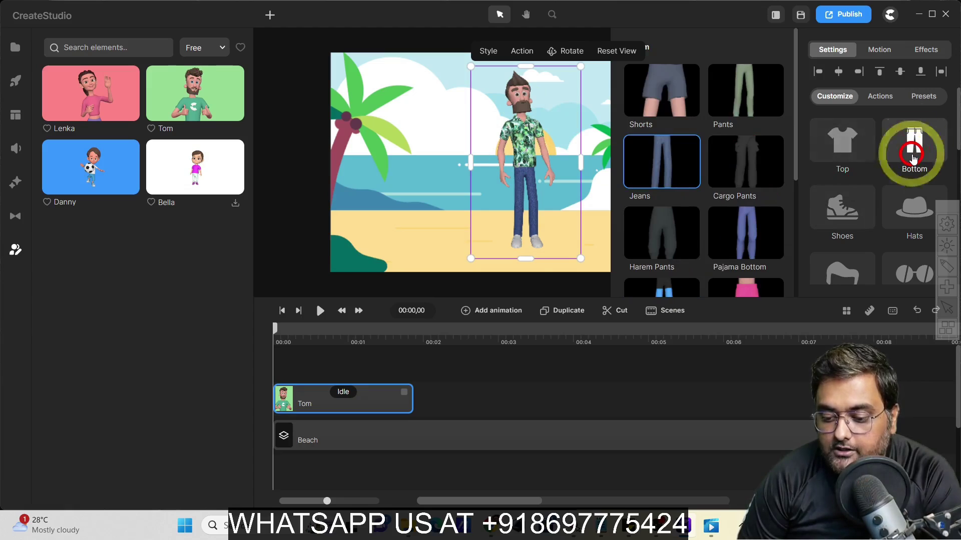
left_click(732, 284)
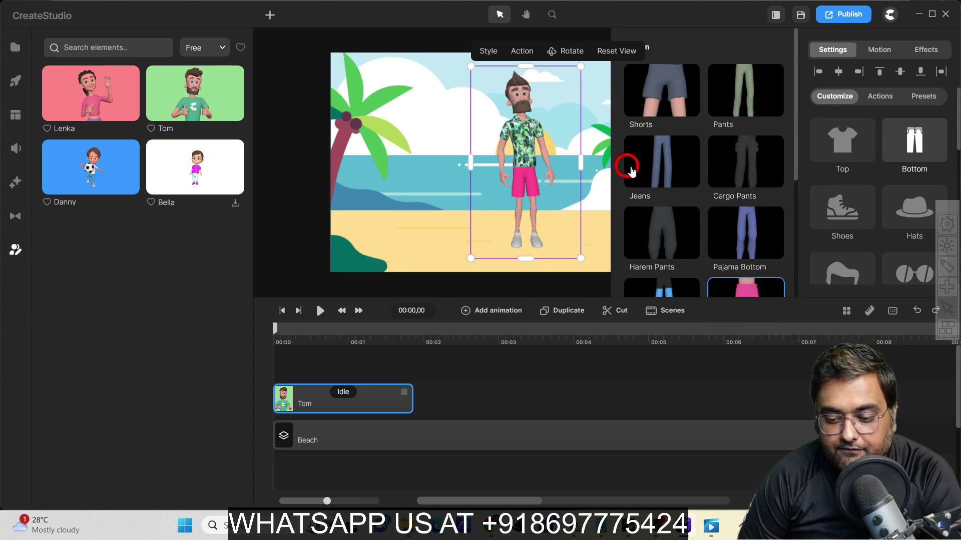
Give Tom 3D glasses and change his facial hair to a Moustache.
left_click(914, 273)
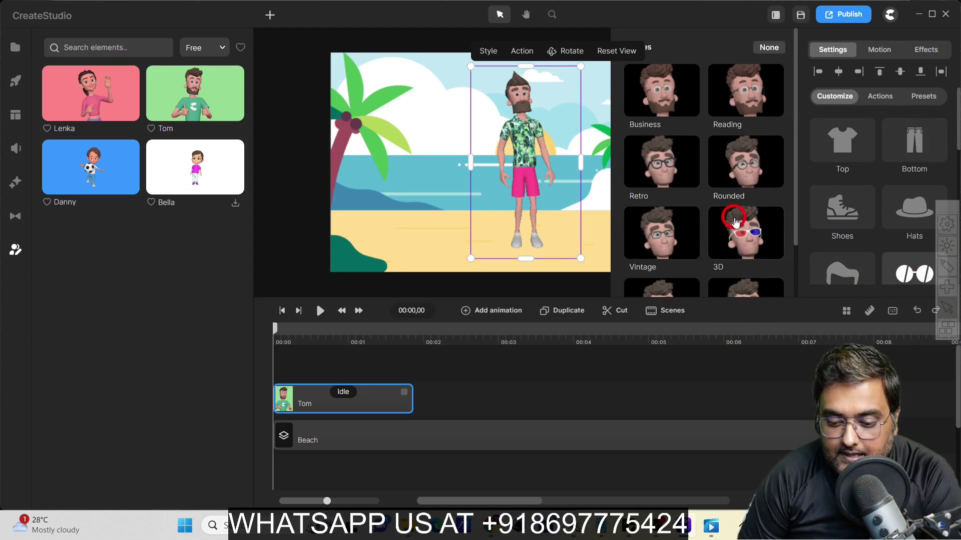
left_click(734, 247)
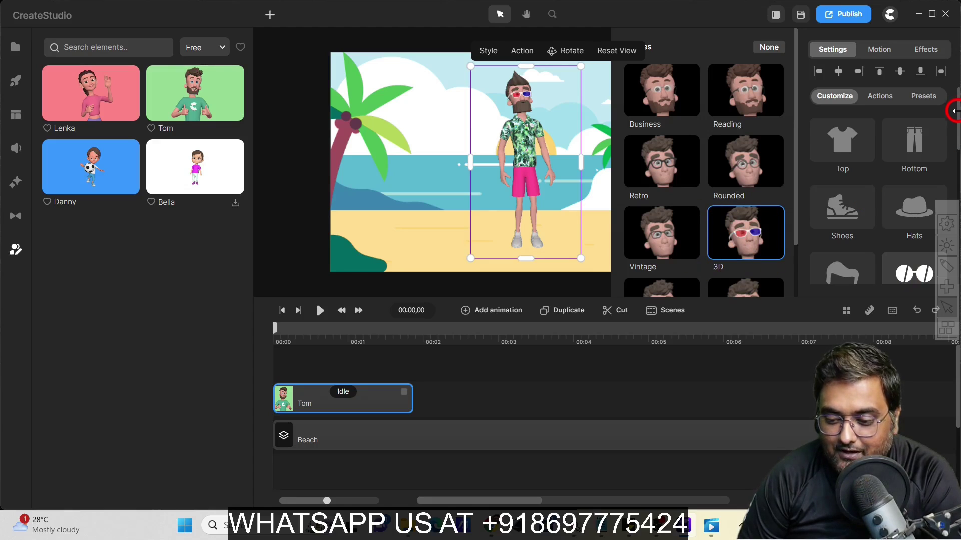
left_click_drag(956, 123, 954, 185)
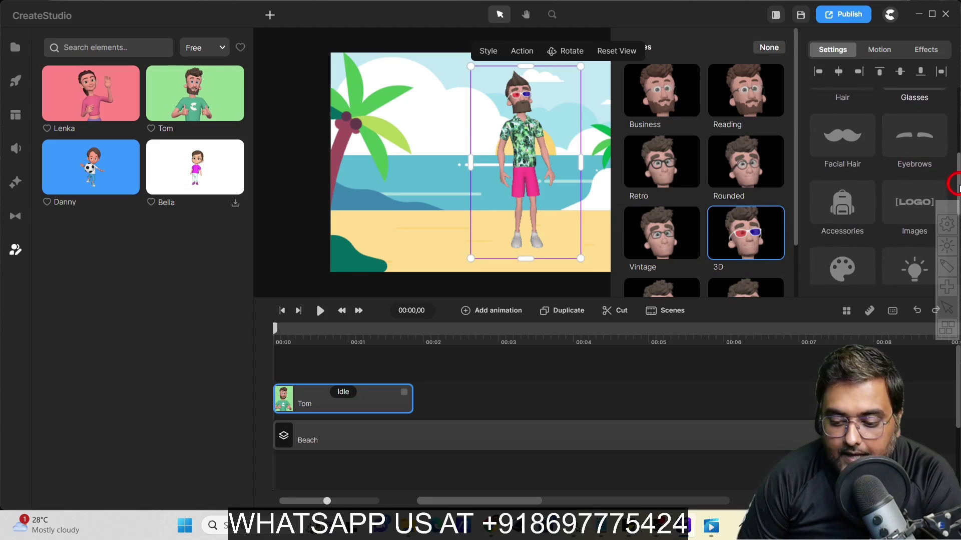
left_click(838, 121)
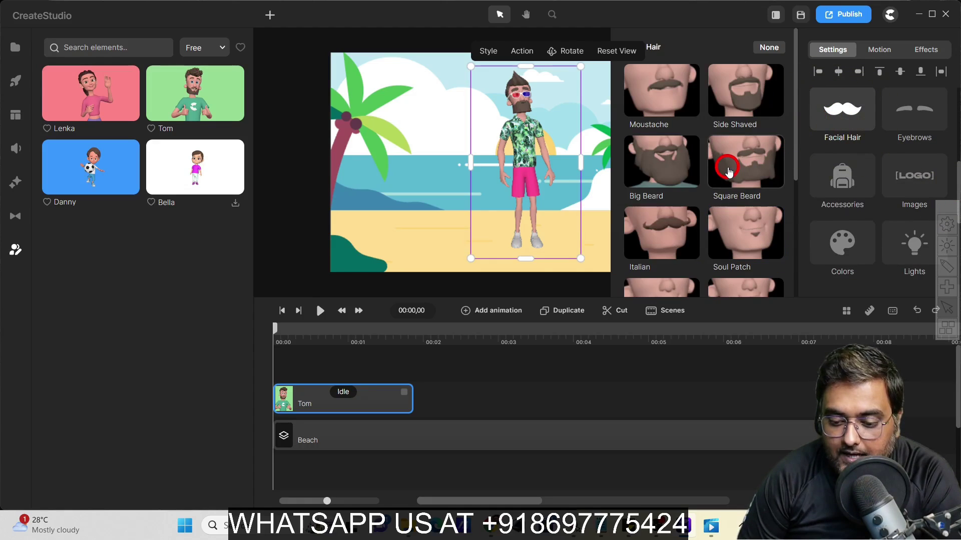
left_click(677, 170)
left_click(664, 96)
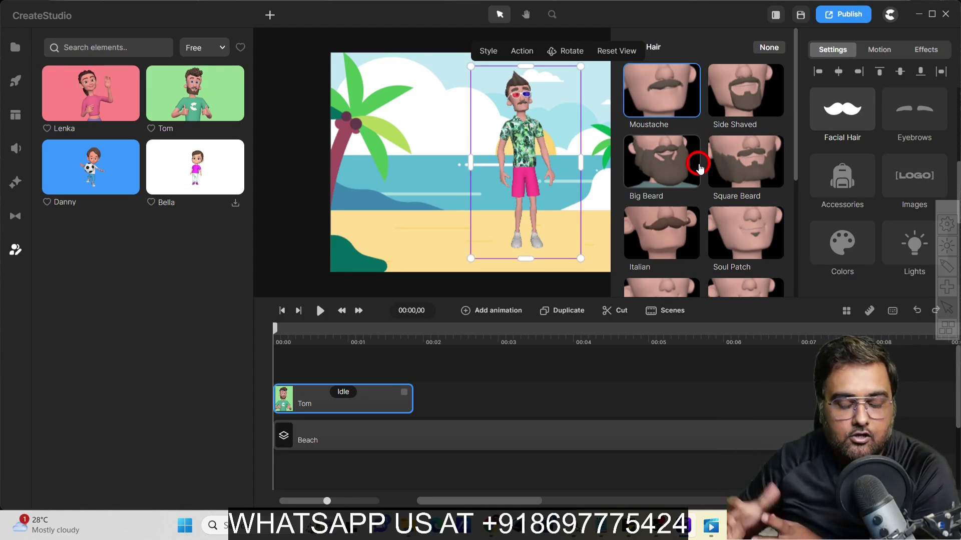
Add a Backpack and Headphones to Tom's accessories.
left_click(838, 174)
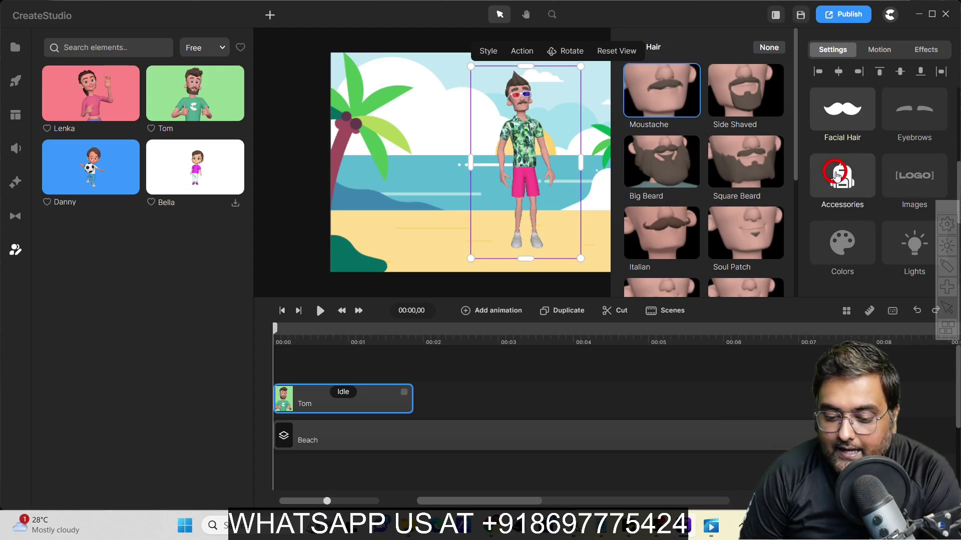
left_click(682, 156)
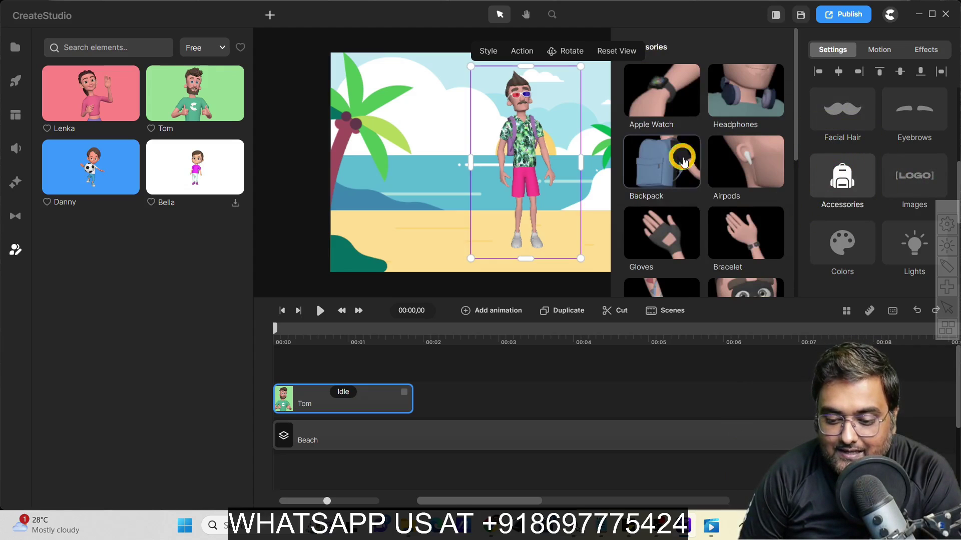
left_click(739, 107)
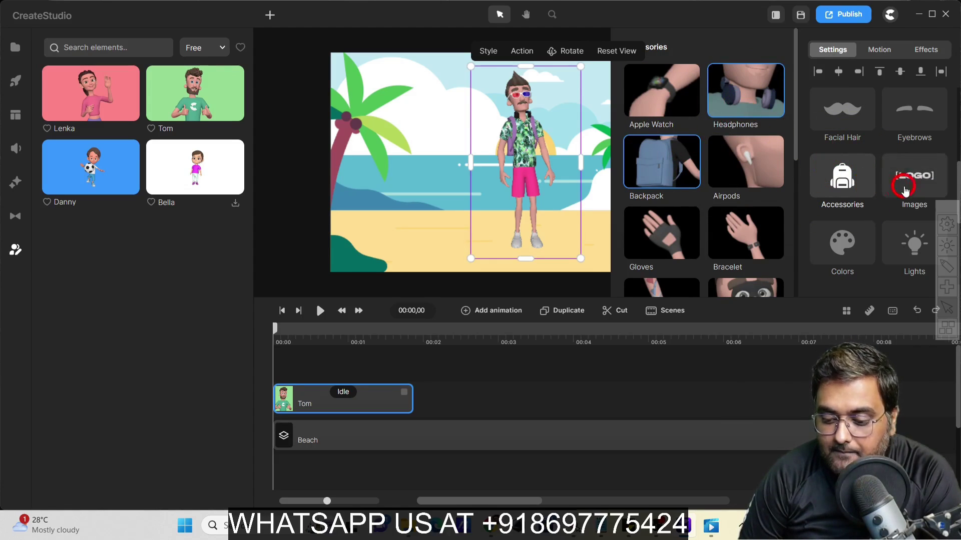
Recolour Tom's shorts bright green (41fc44) and deselect him to view the scene.
left_click(842, 243)
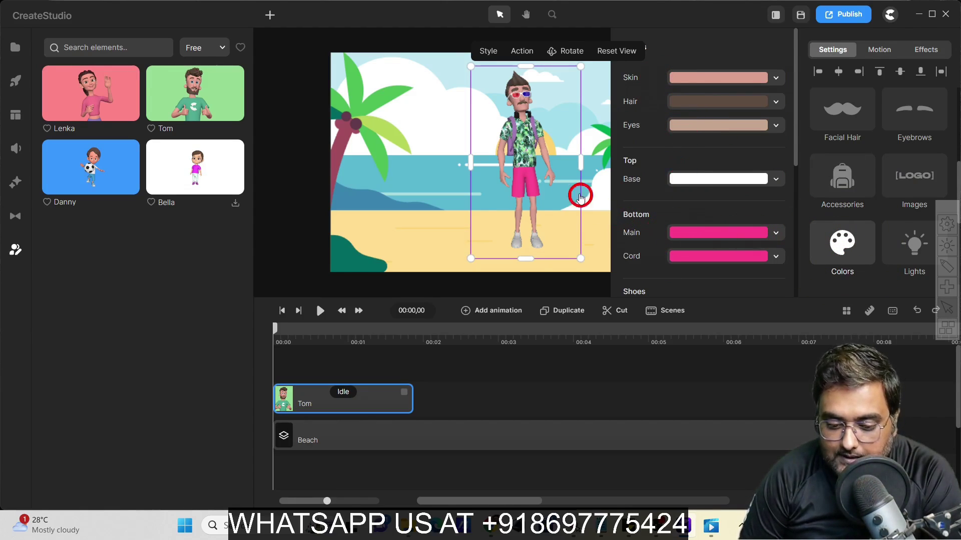
left_click(776, 234)
left_click(691, 317)
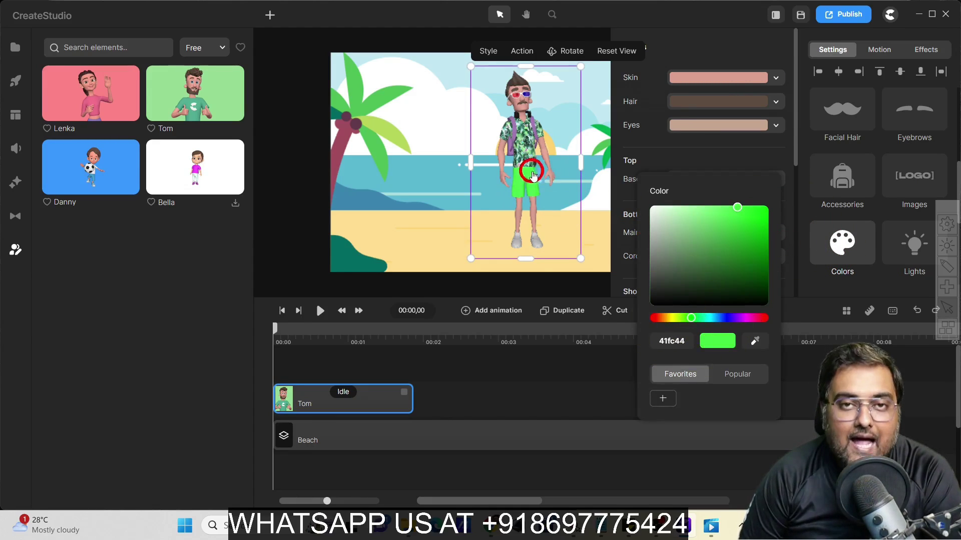
left_click(699, 159)
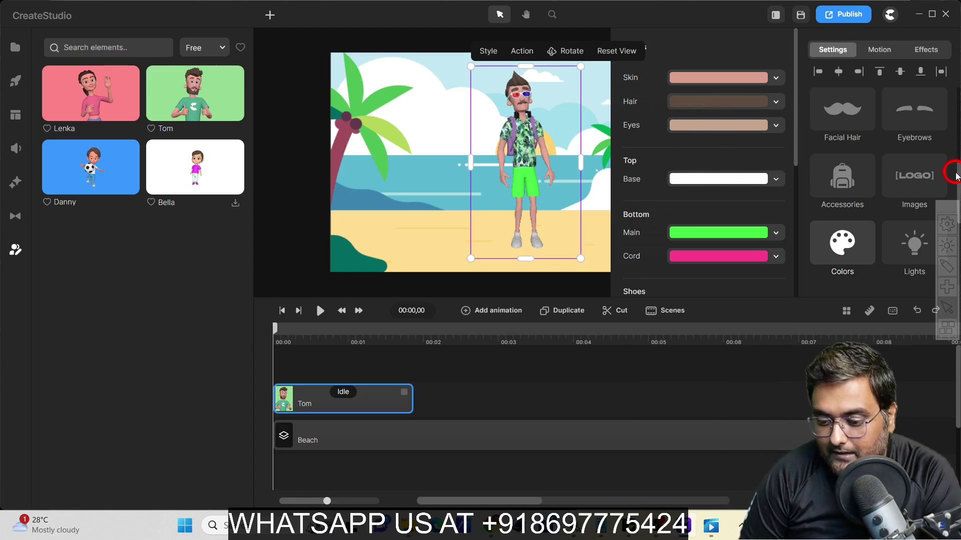
scroll(955, 175, "up", 5)
scroll(796, 161, "down", 5)
scroll(784, 215, "up", 1)
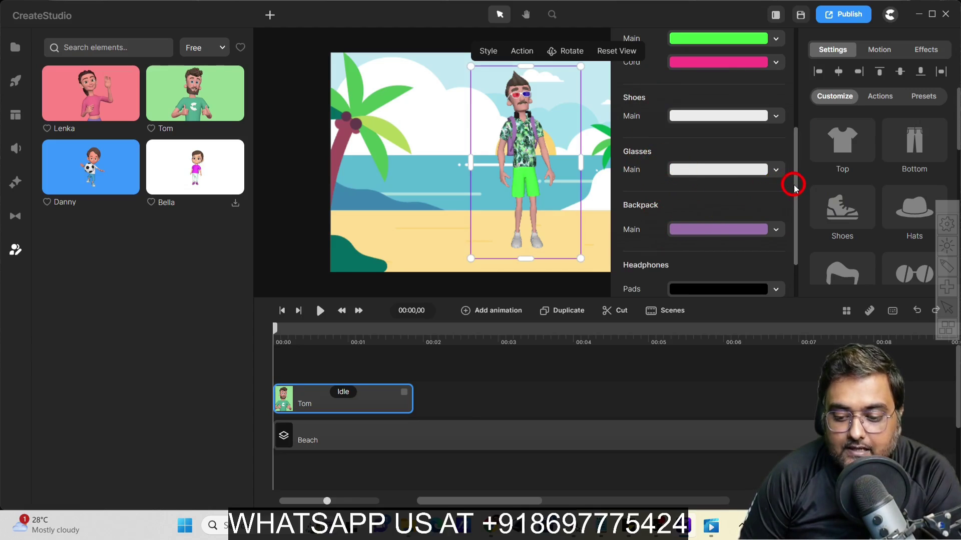
scroll(789, 210, "down", 1)
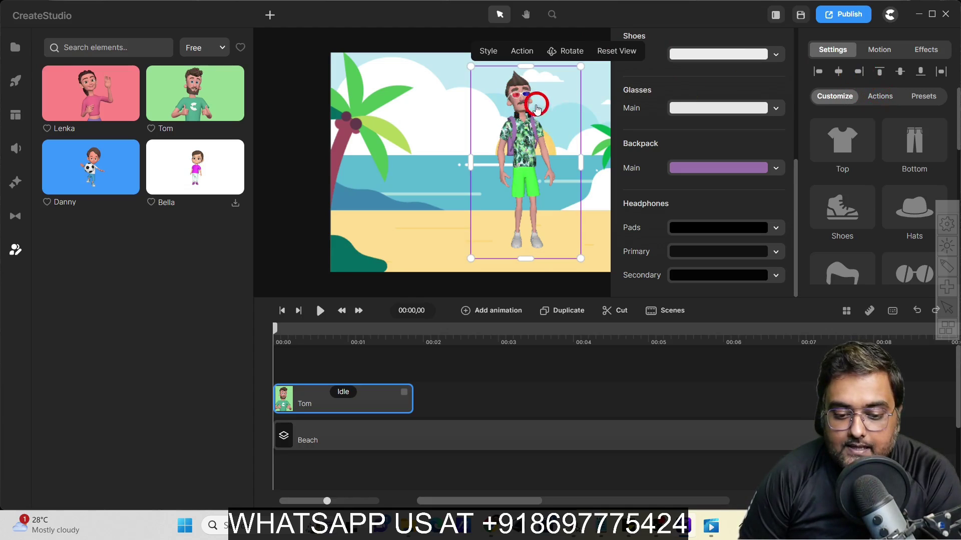
left_click(433, 40)
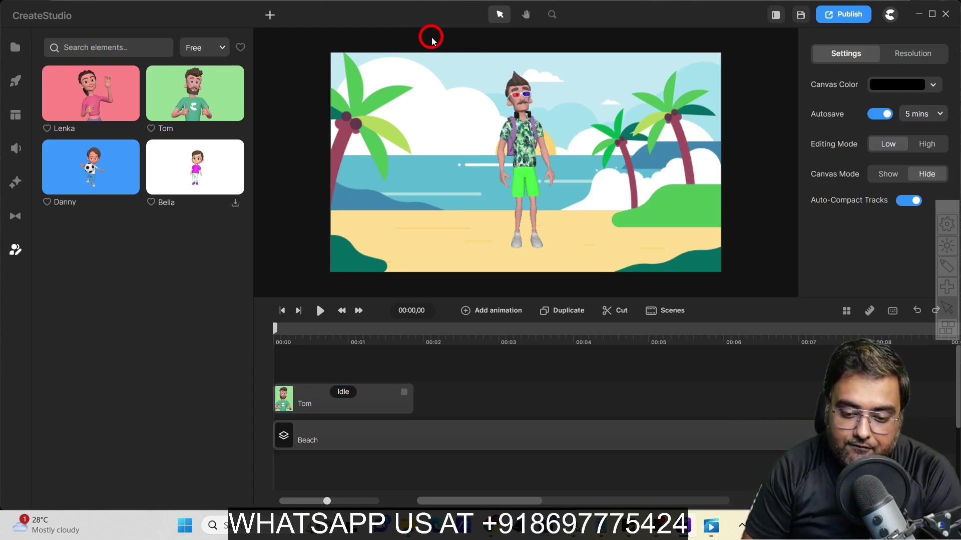
Save the selected Tom character as a preset from his context menu.
left_click(519, 143)
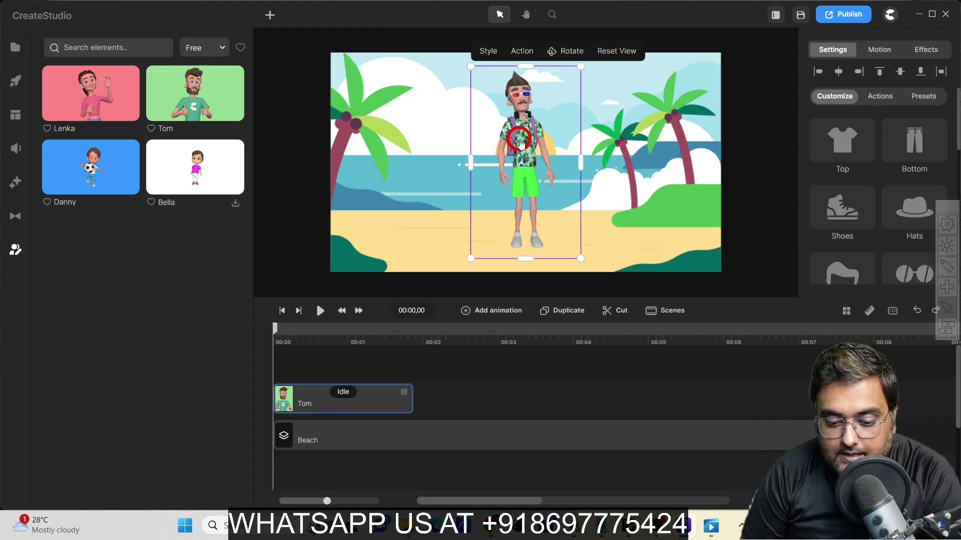
right_click(519, 142)
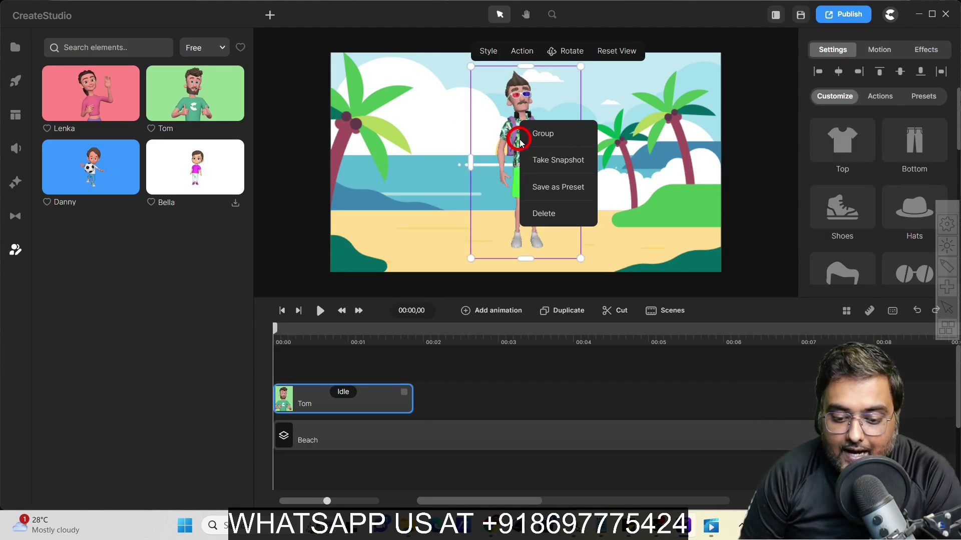
left_click(553, 191)
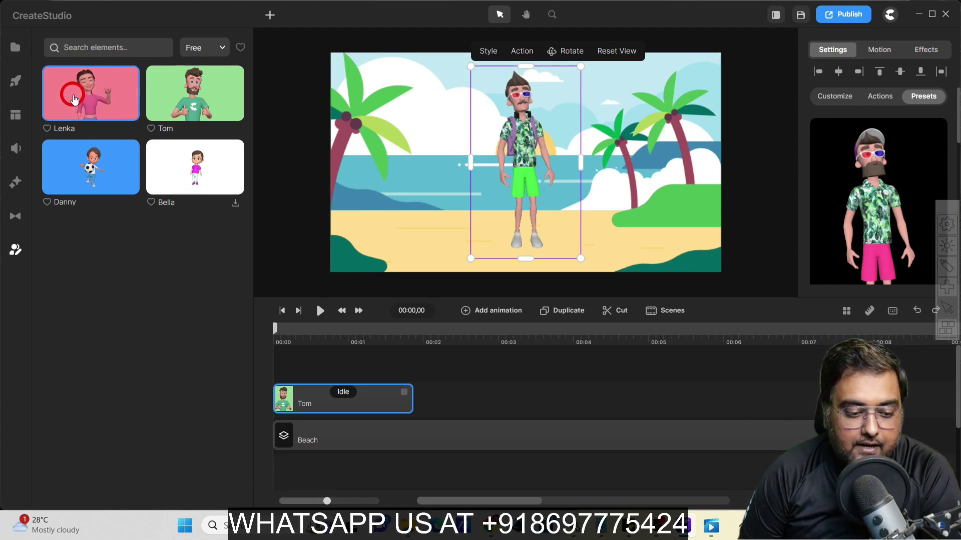
Place Lenka on the beach beside Tom and select her on the canvas.
left_click_drag(80, 99, 304, 364)
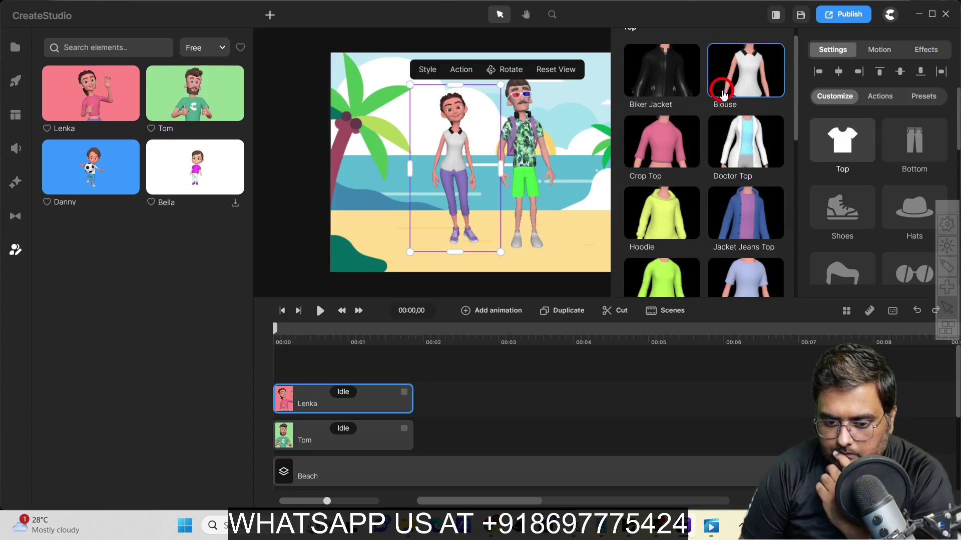
scroll(750, 206, "down", 5)
left_click(547, 269)
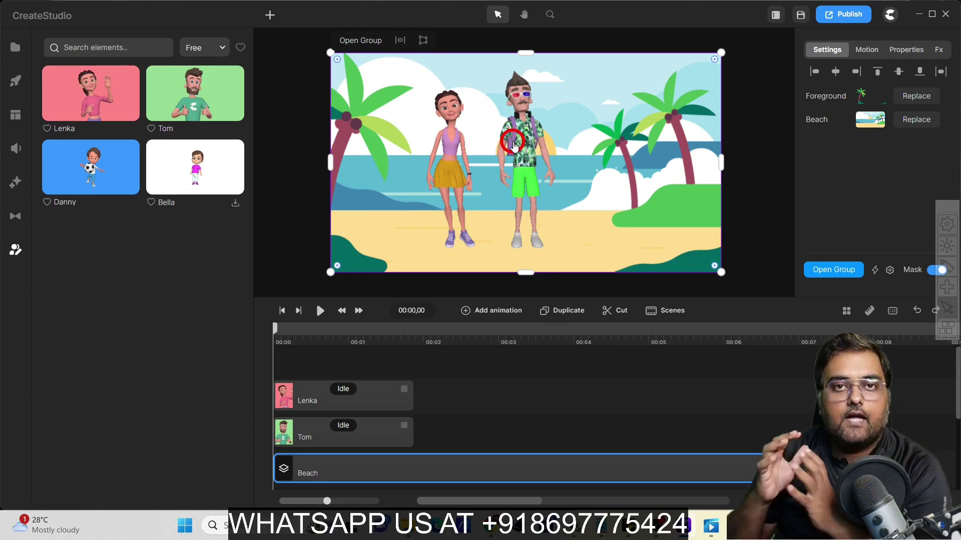
left_click(449, 136)
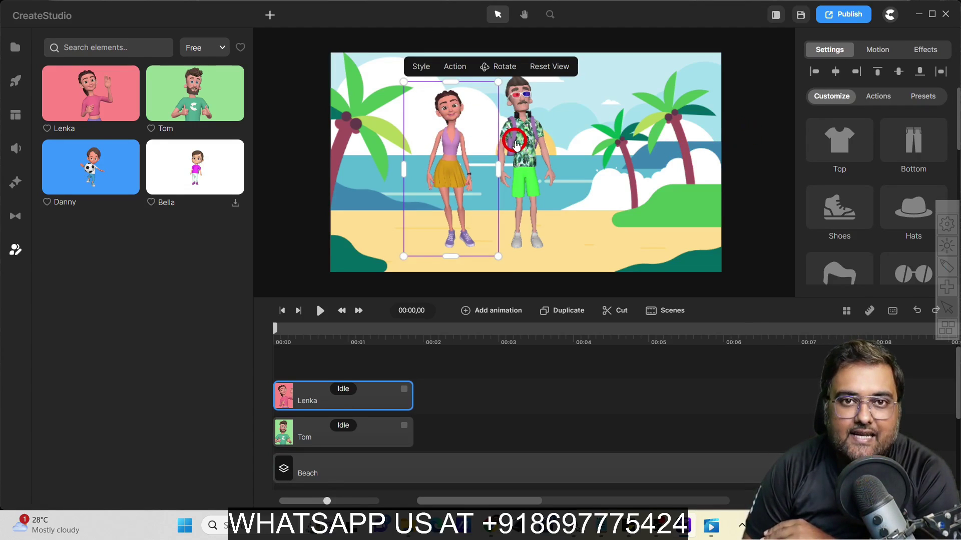
Change Tom's Idle action to Walking and preview him walking across the beach.
left_click(354, 437)
left_click(343, 426)
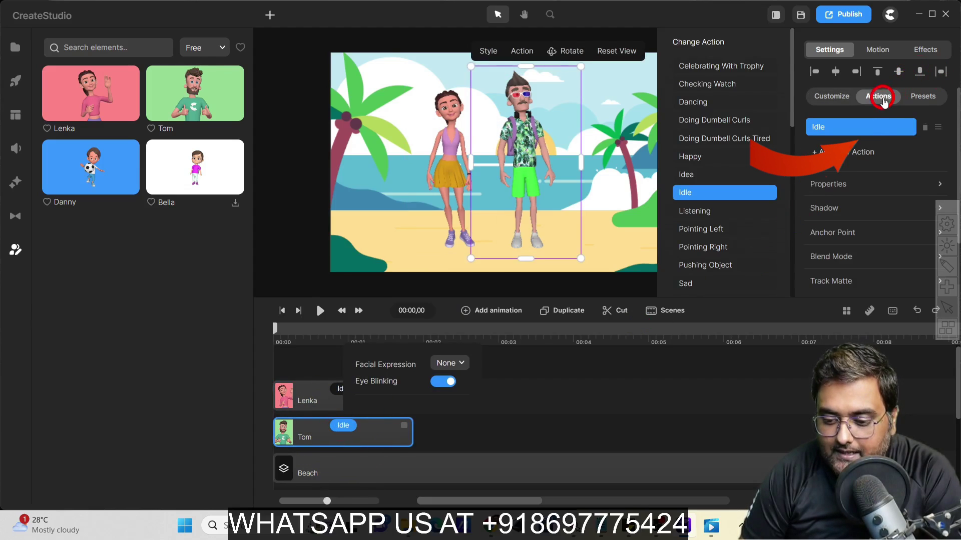
left_click(795, 124)
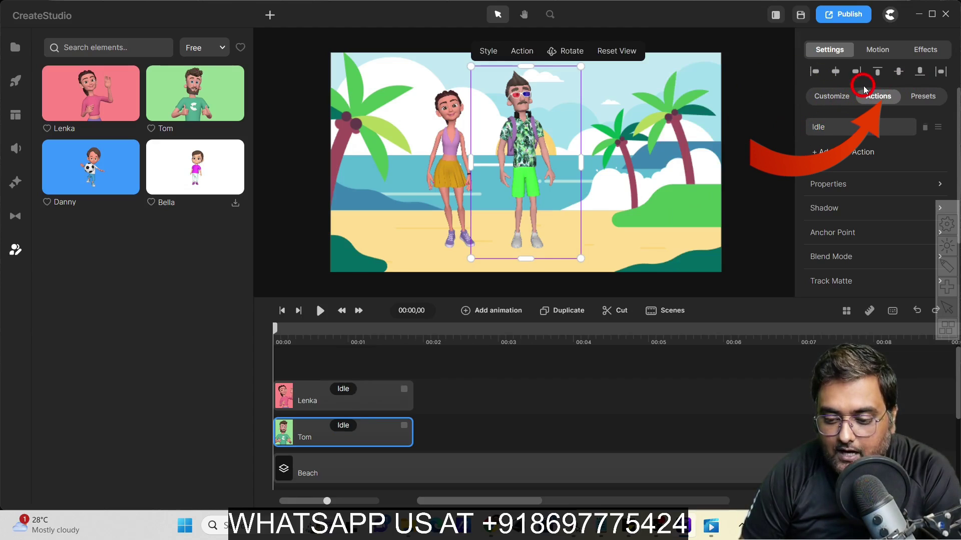
left_click(861, 125)
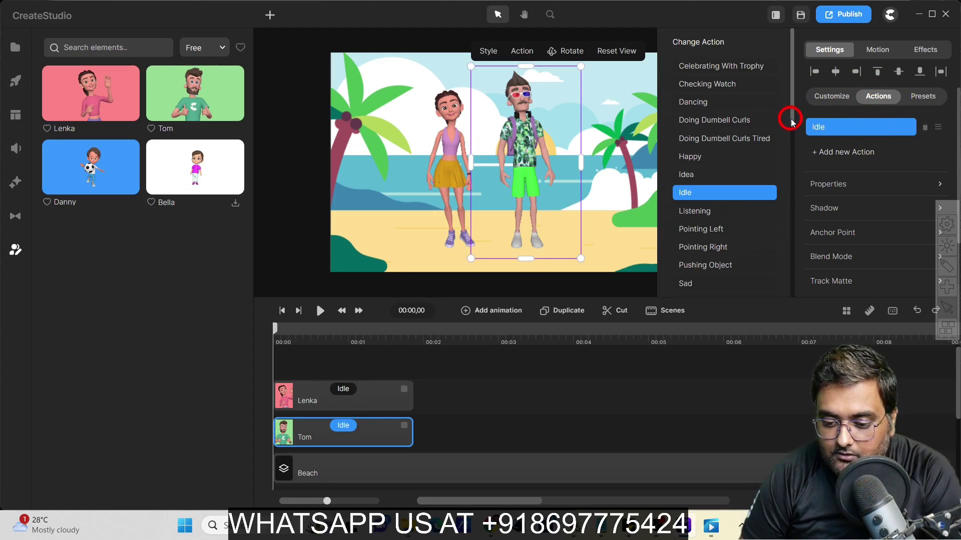
left_click_drag(791, 123, 778, 259)
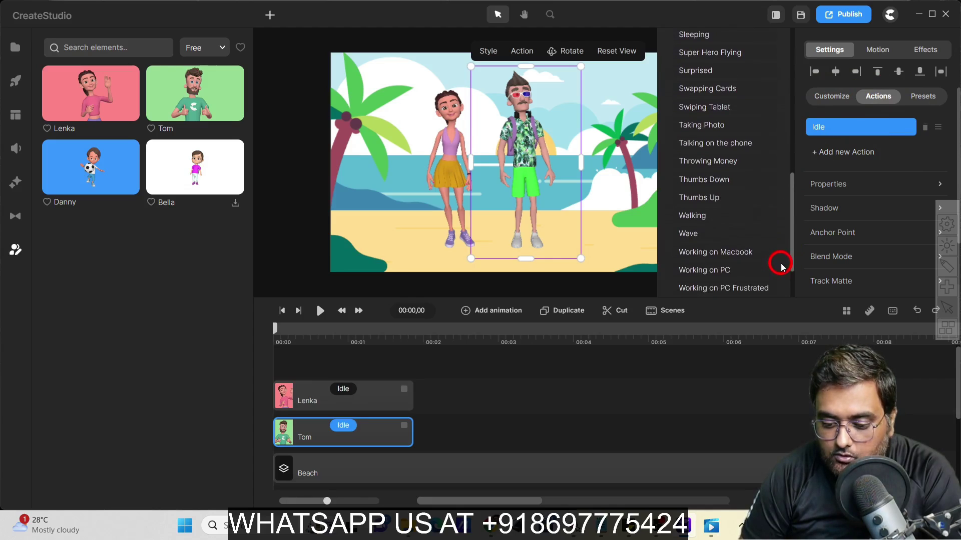
left_click(726, 222)
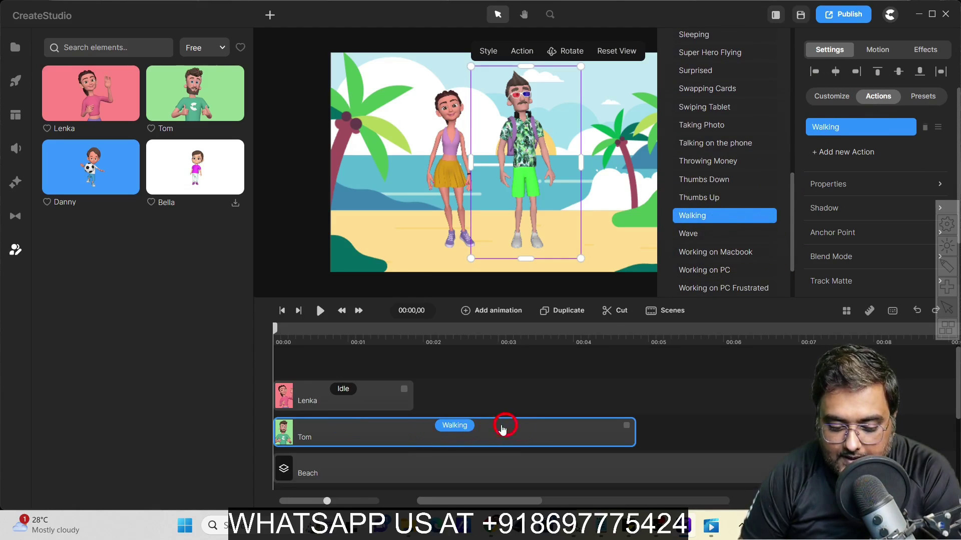
left_click(321, 311)
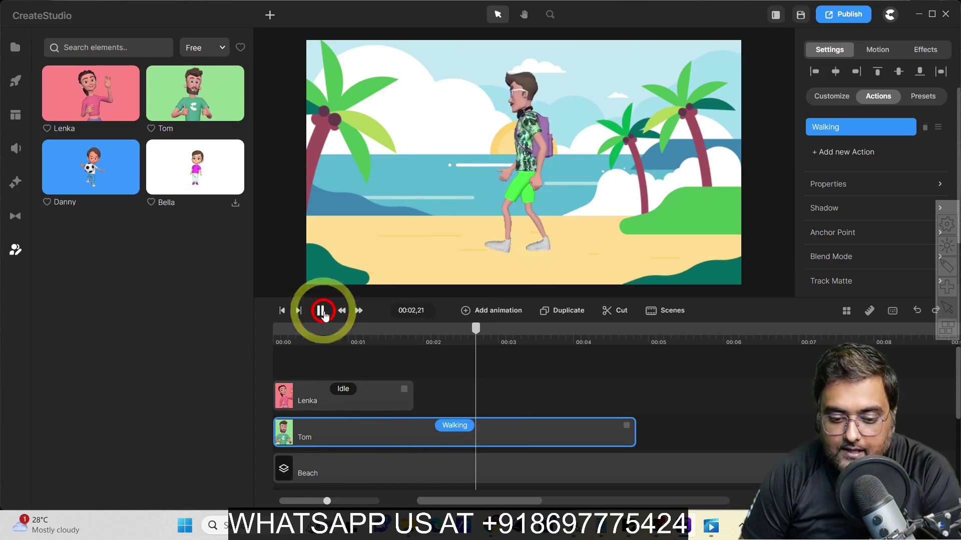
left_click(321, 312)
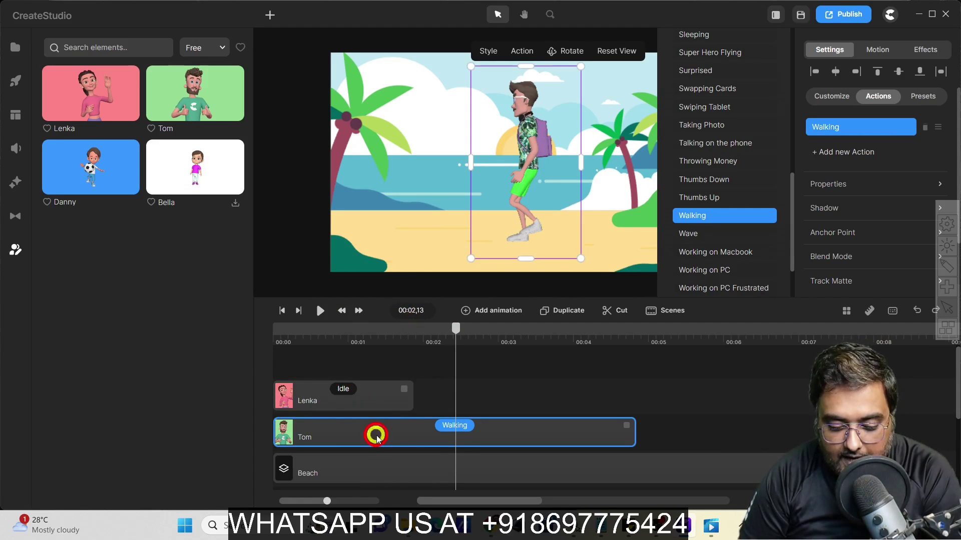
Add a Position animation to Tom, starting him just off the right edge of the beach.
left_click(487, 312)
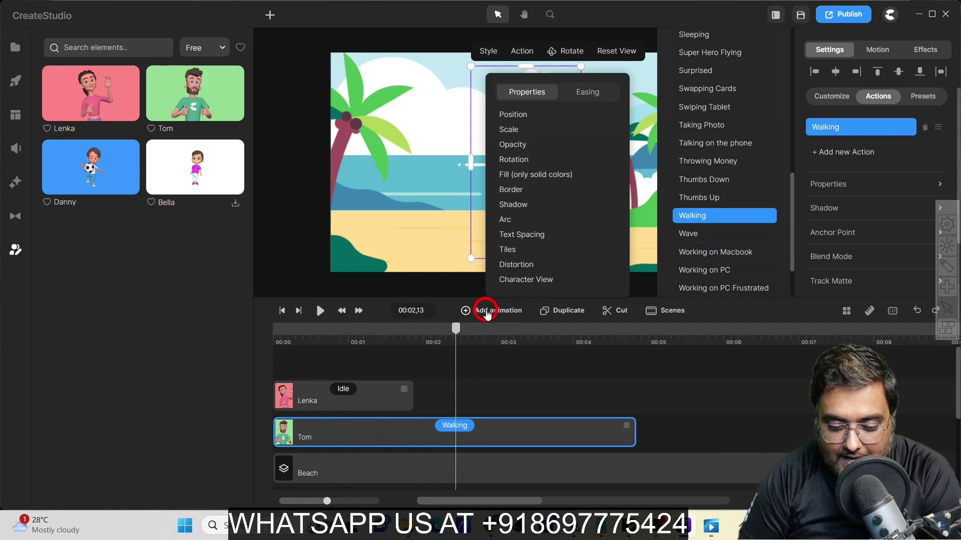
left_click(525, 123)
left_click(442, 435)
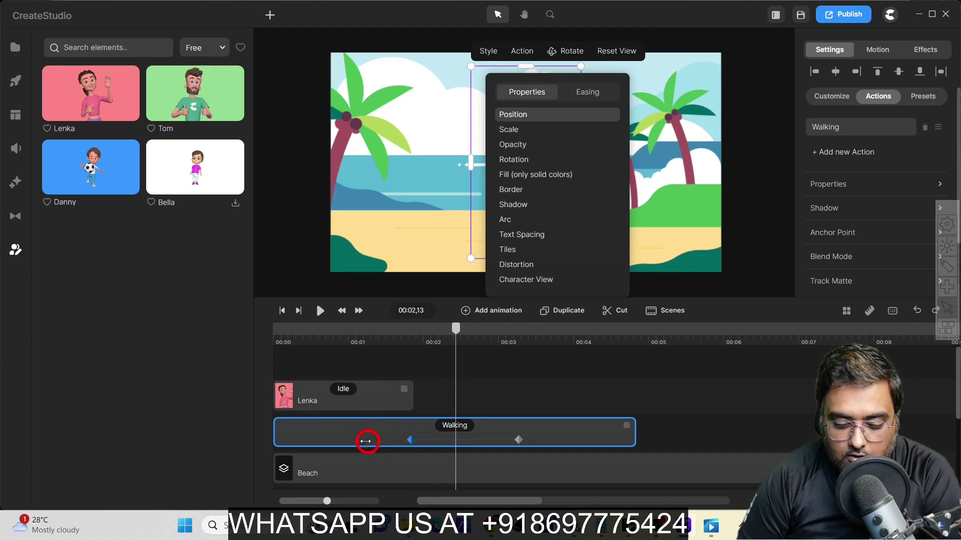
left_click(283, 442)
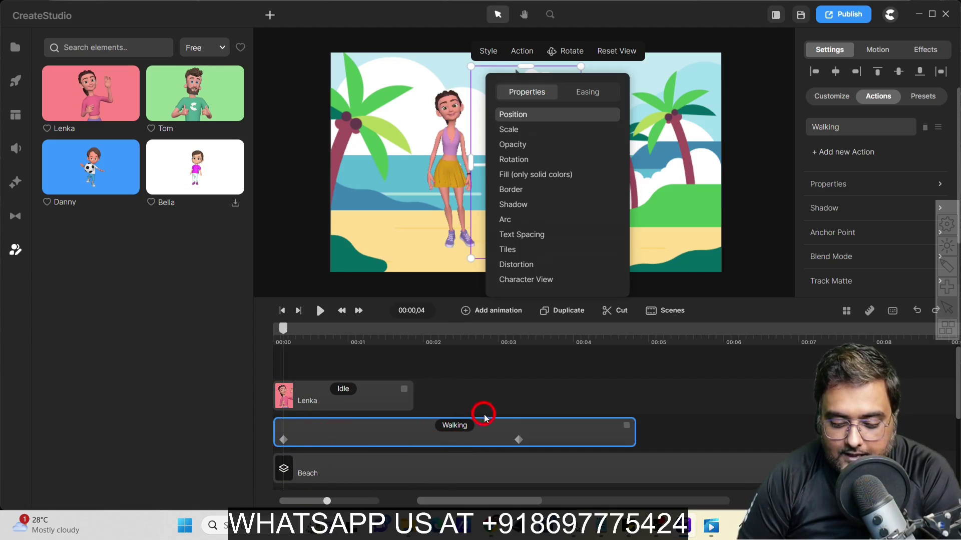
left_click(275, 444)
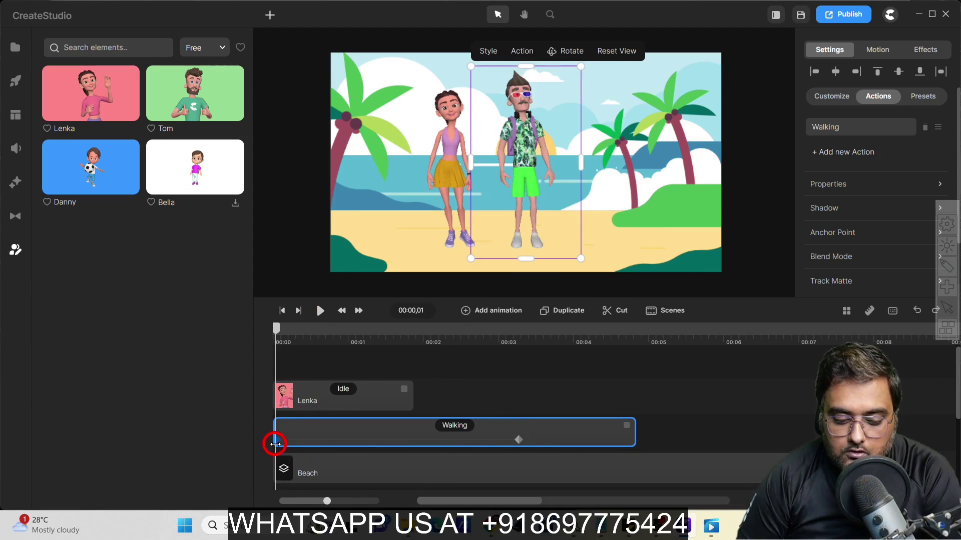
mouse_move(536, 155)
left_mouse_down()
mouse_move(770, 146)
mouse_move(790, 154)
left_mouse_up()
left_click(523, 439)
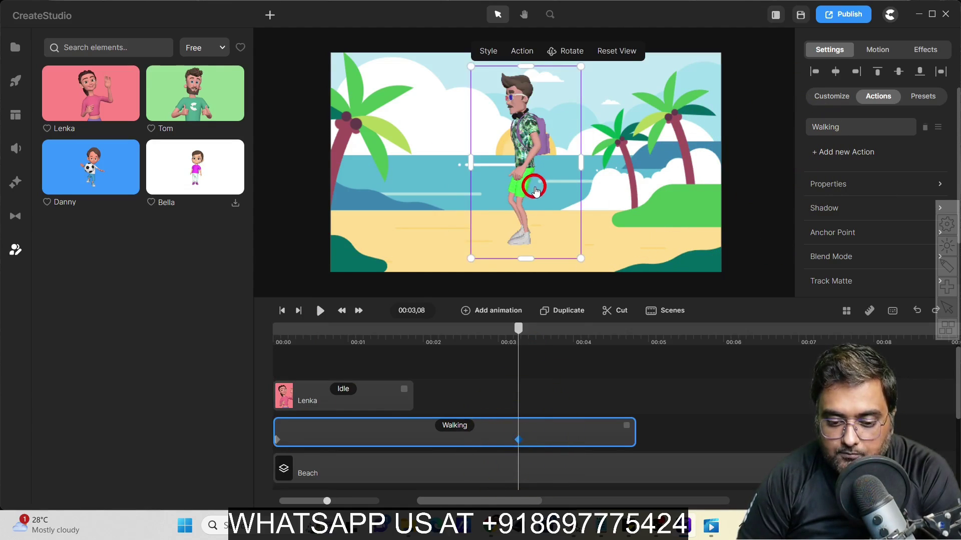
Preview the walk-in and trim Tom's Walking clip to about 3.5 seconds.
left_click_drag(302, 344, 266, 343)
left_click(317, 319)
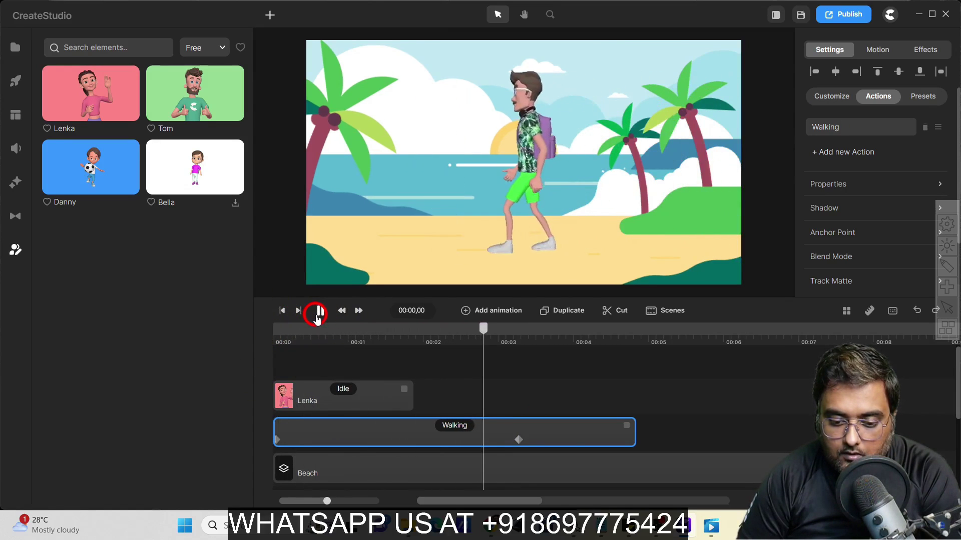
left_click(317, 319)
left_click(606, 426)
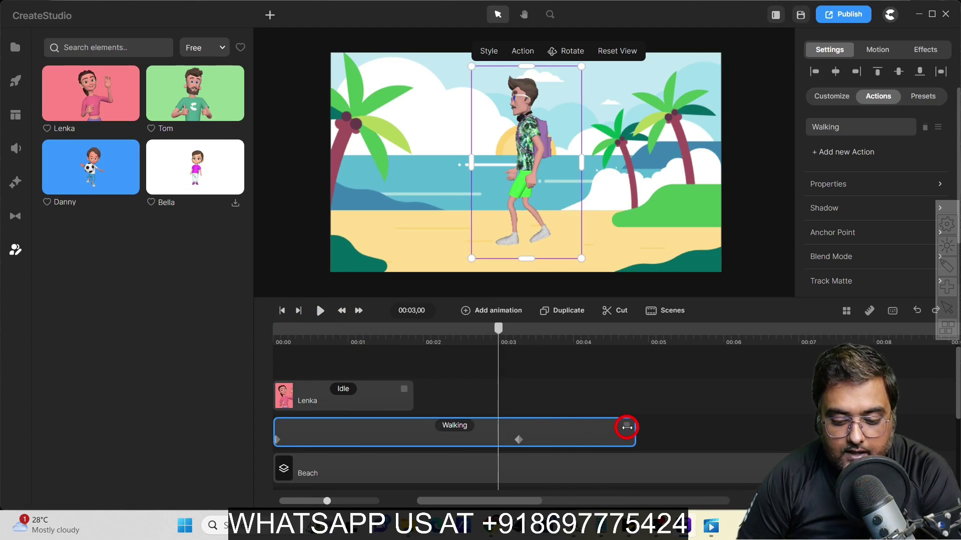
left_click_drag(627, 427, 532, 432)
left_click(514, 433)
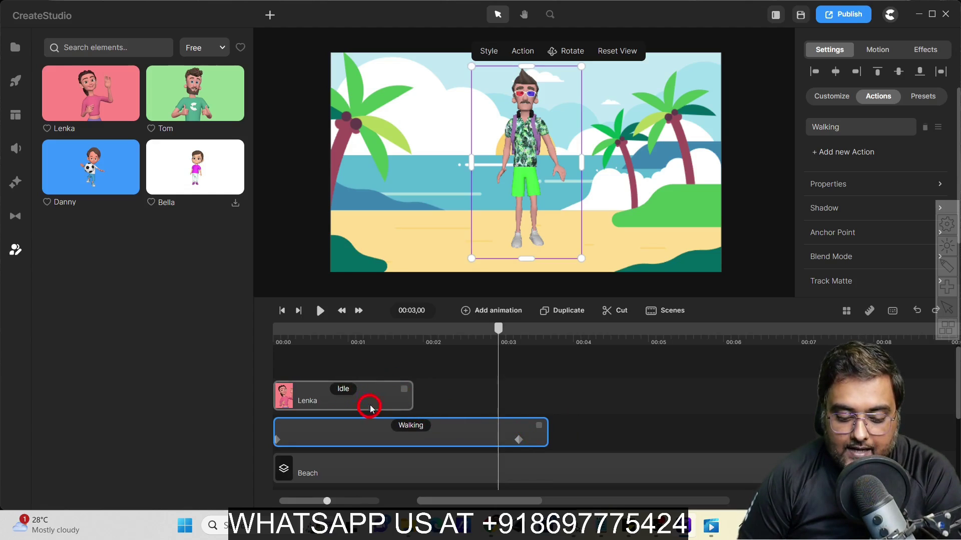
left_click(333, 332)
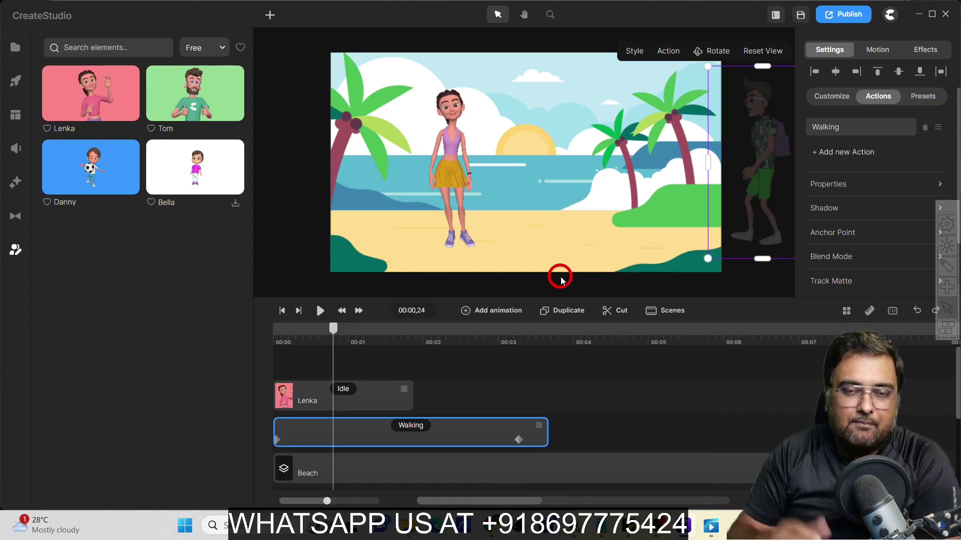
Add a Surprised action after Lenka's Idle pose and preview her reaction.
left_click(386, 398)
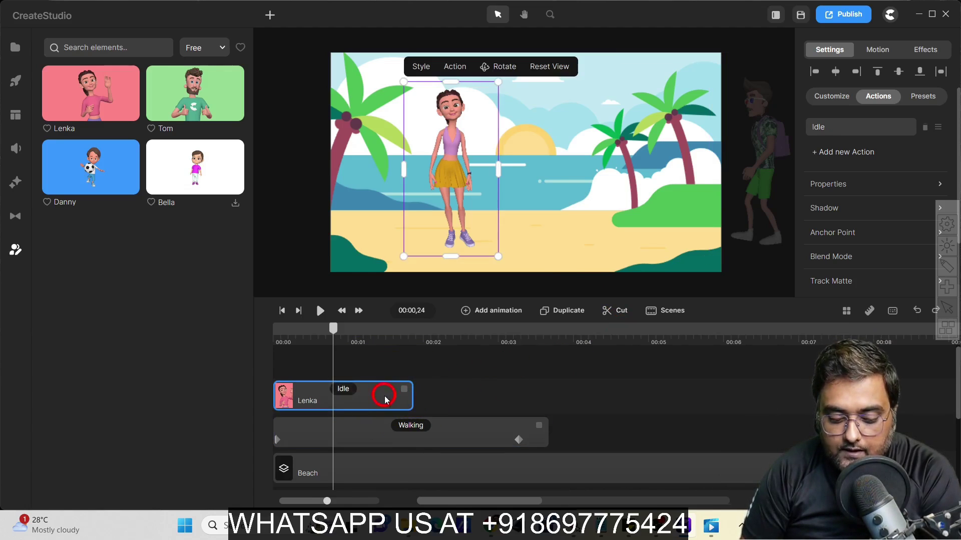
left_click(851, 157)
scroll(731, 200, "down", 6)
left_click(741, 207)
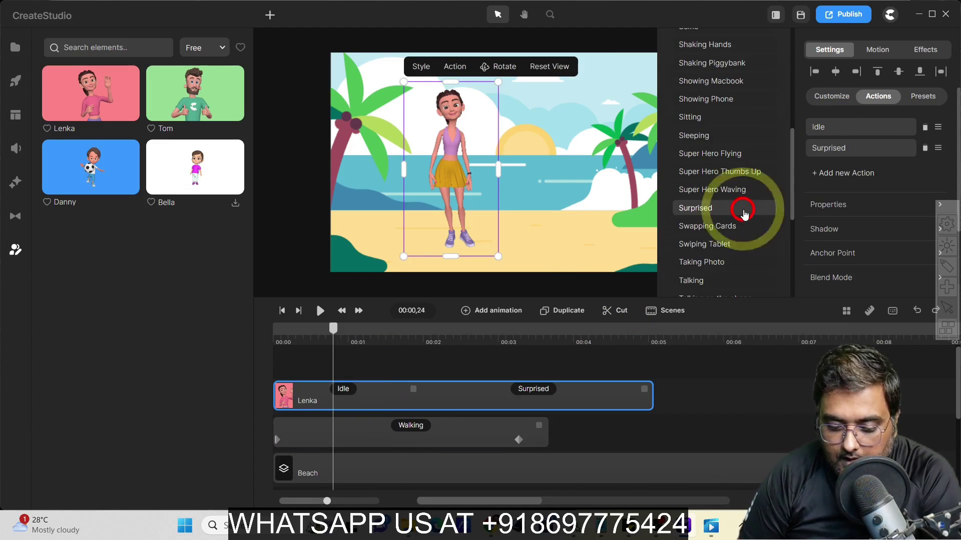
left_click(320, 311)
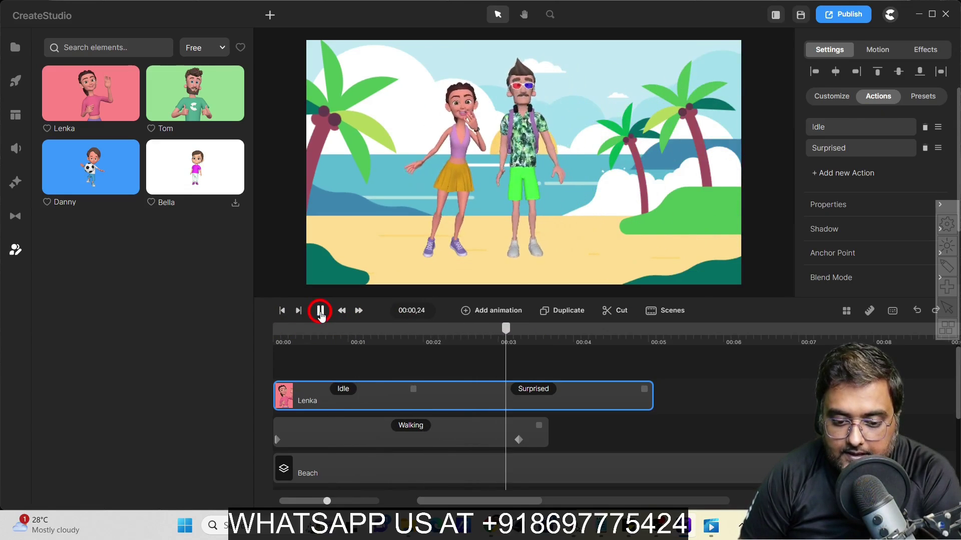
left_click(320, 312)
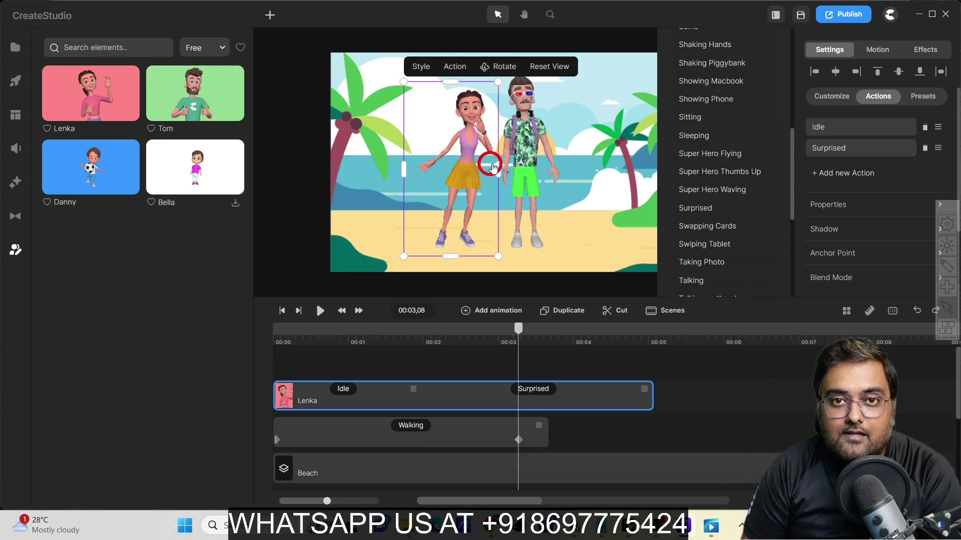
Add a Character View animation to Lenka starting at 00:01,28.
left_click(415, 338)
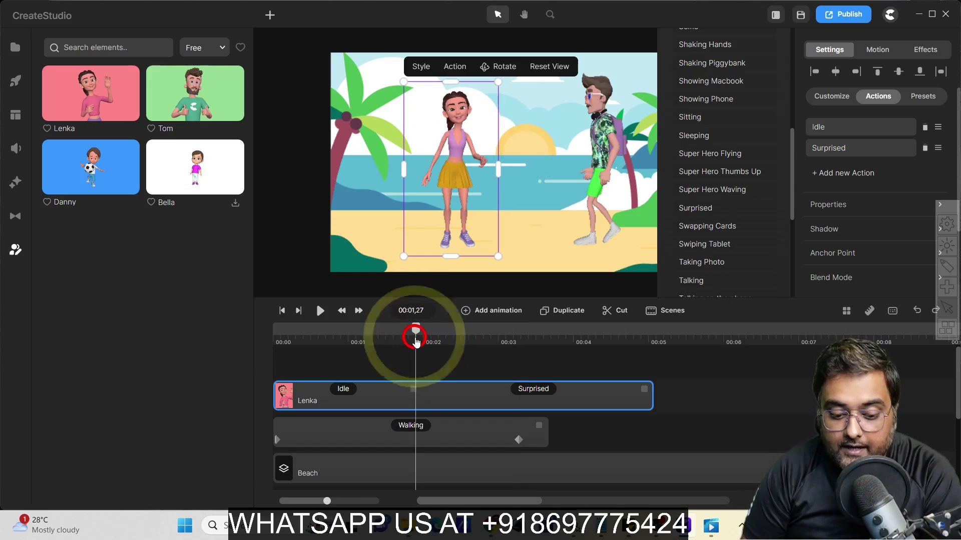
left_click_drag(415, 340, 418, 336)
left_click(466, 315)
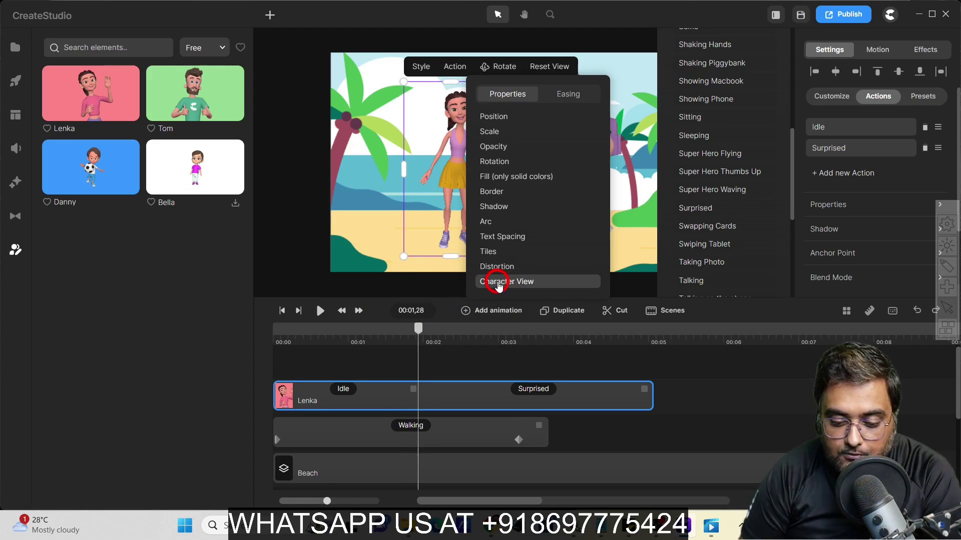
left_click(497, 283)
left_click_drag(425, 401, 419, 403)
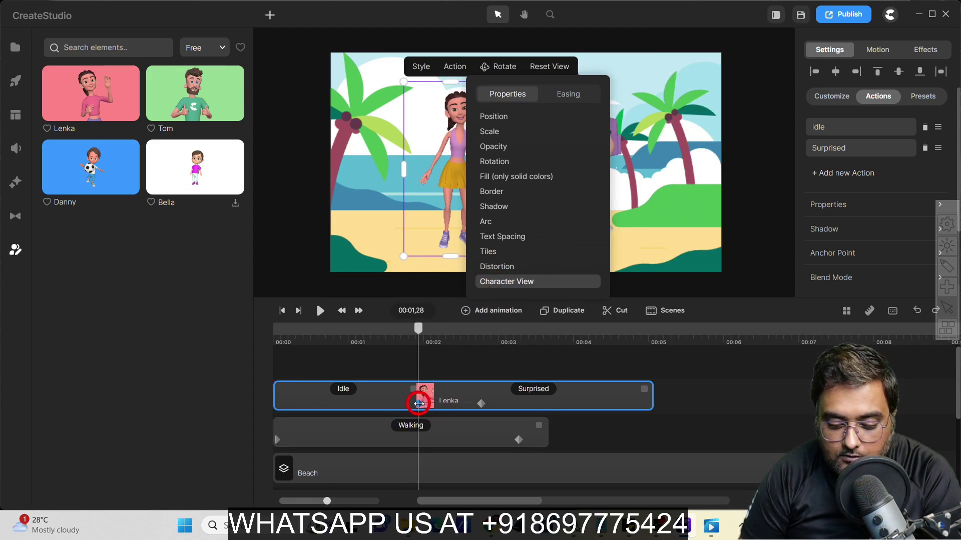
Rotate Lenka sideways toward Tom at 00:02,23 and preview the turn.
left_click_drag(418, 330, 482, 342)
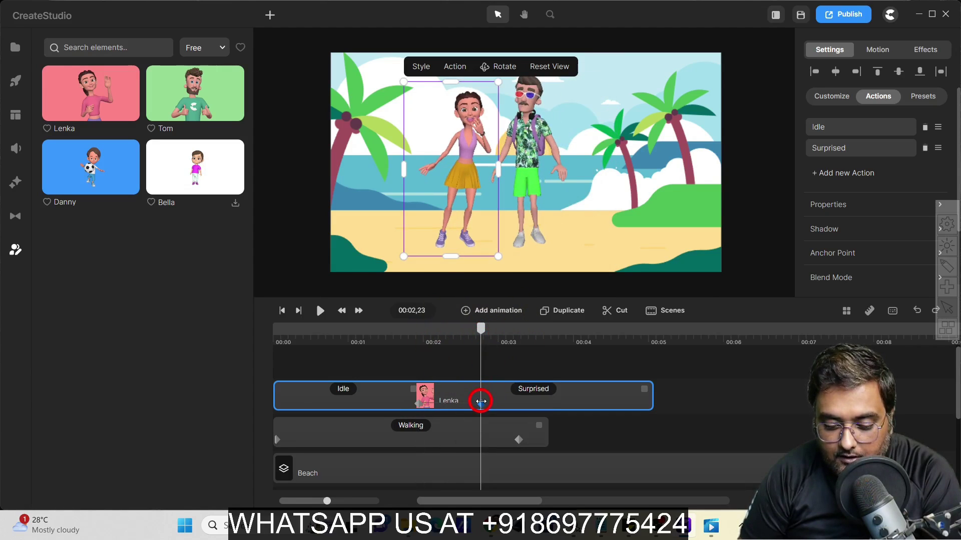
left_click(502, 67)
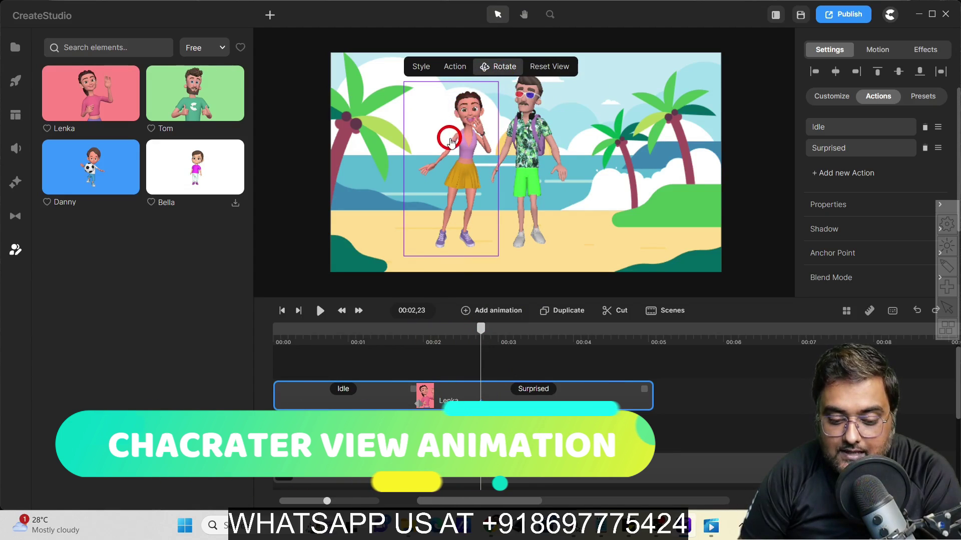
left_click_drag(444, 145, 506, 145)
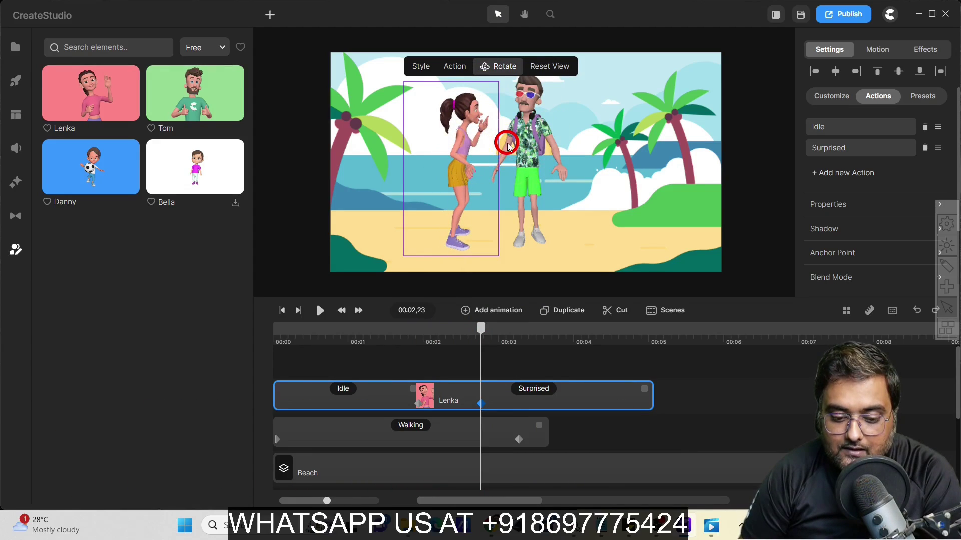
left_click(410, 336)
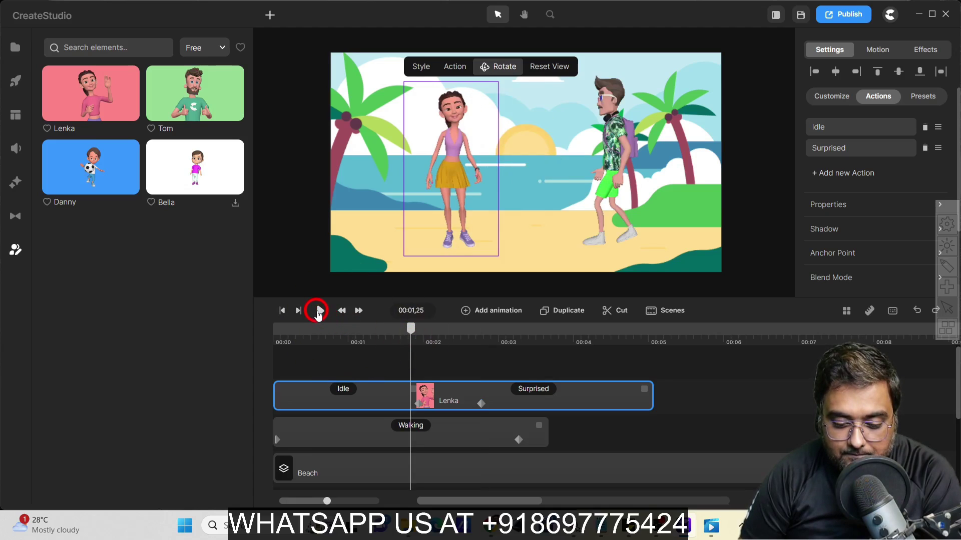
left_click(319, 311)
left_click(450, 226)
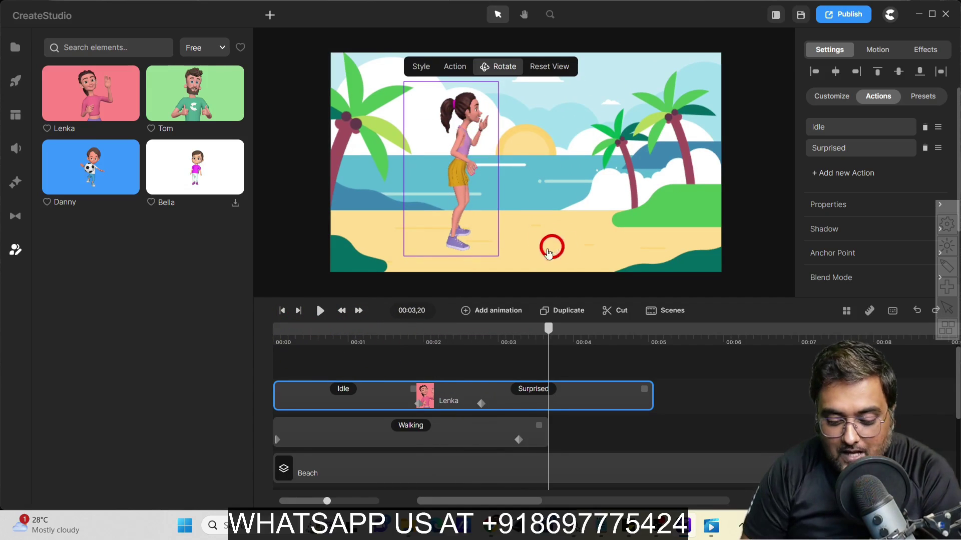
left_click_drag(439, 338, 498, 341)
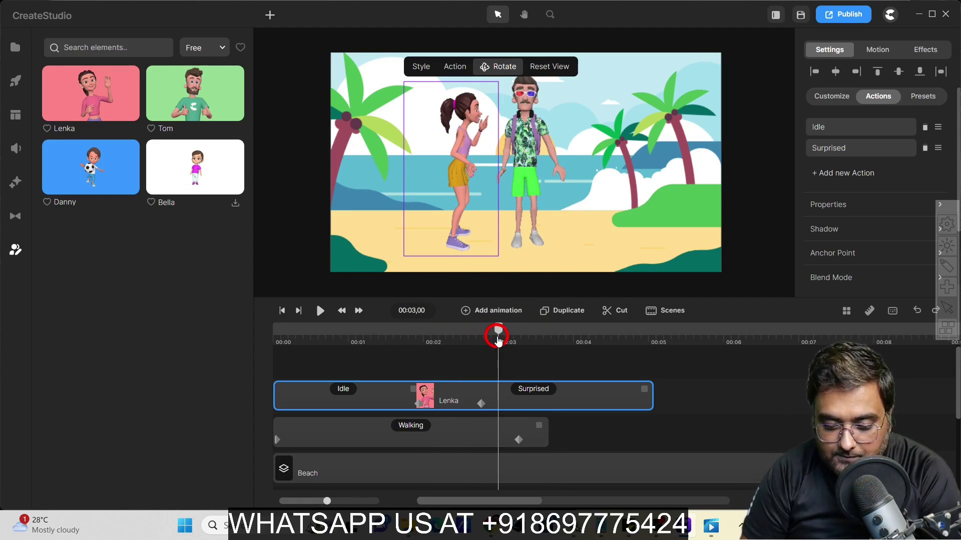
Add a Character View keyframe at 00:03,14 turning Tom to a left-facing profile.
left_click(489, 315)
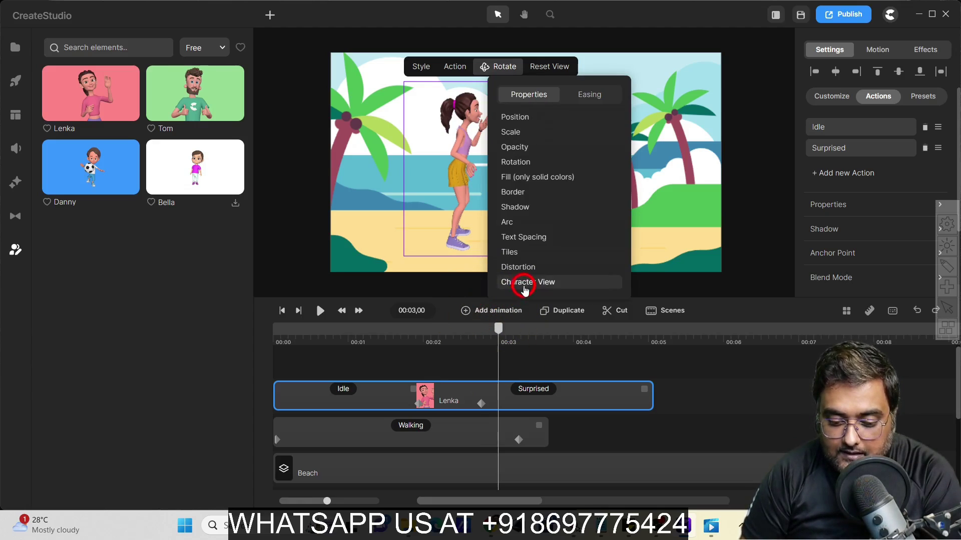
left_click(476, 443)
left_click(476, 320)
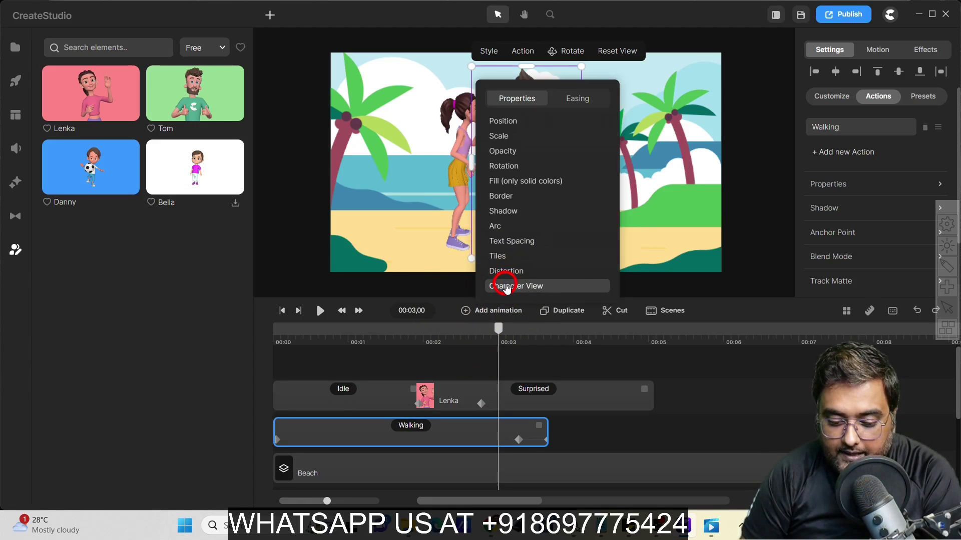
left_click(532, 444)
left_click(556, 50)
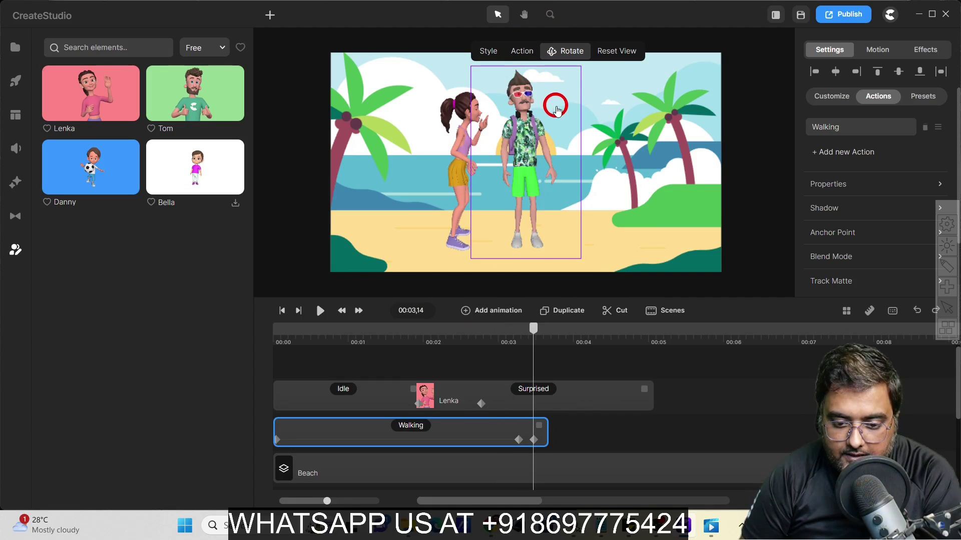
left_click_drag(511, 140, 480, 116)
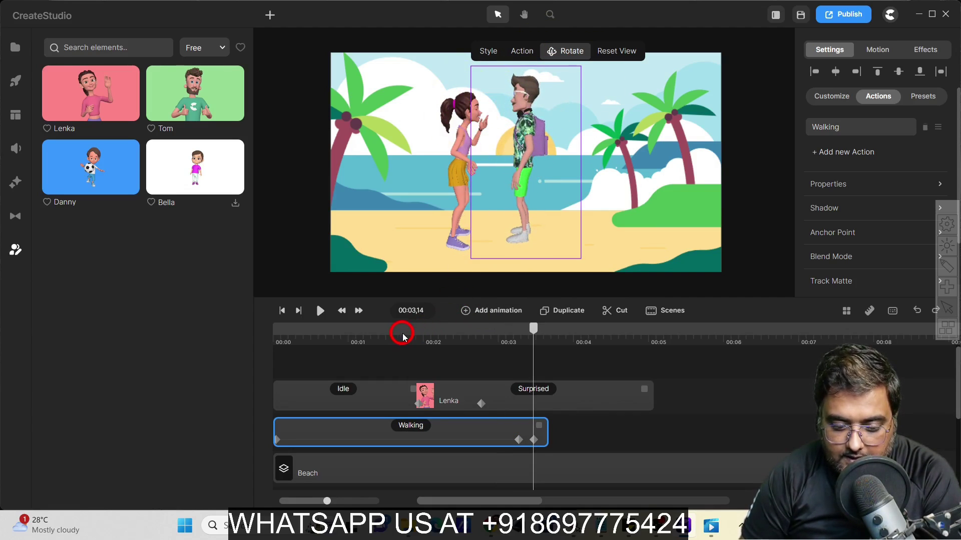
Preview both characters turning to each other and check the final poses at 00:03,14.
left_click(404, 336)
left_click(315, 312)
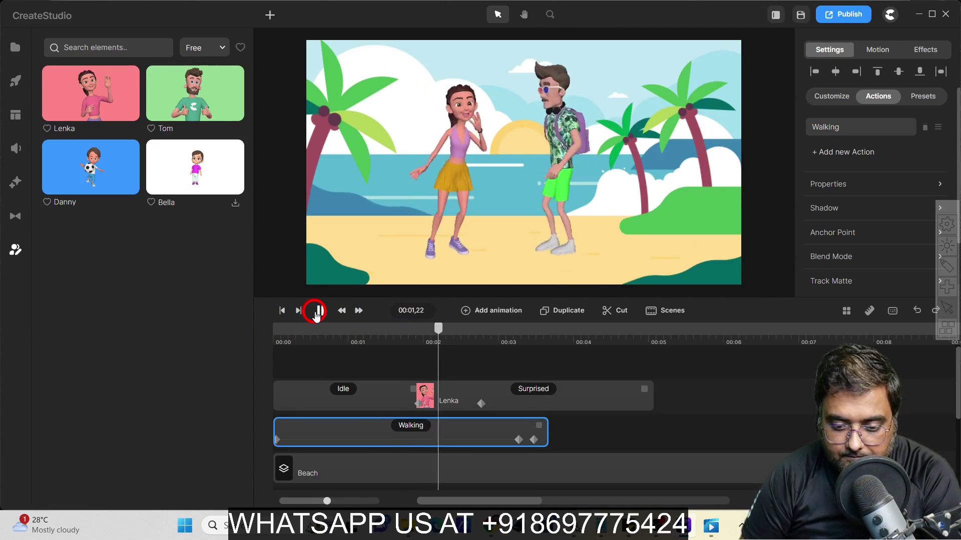
left_click(317, 312)
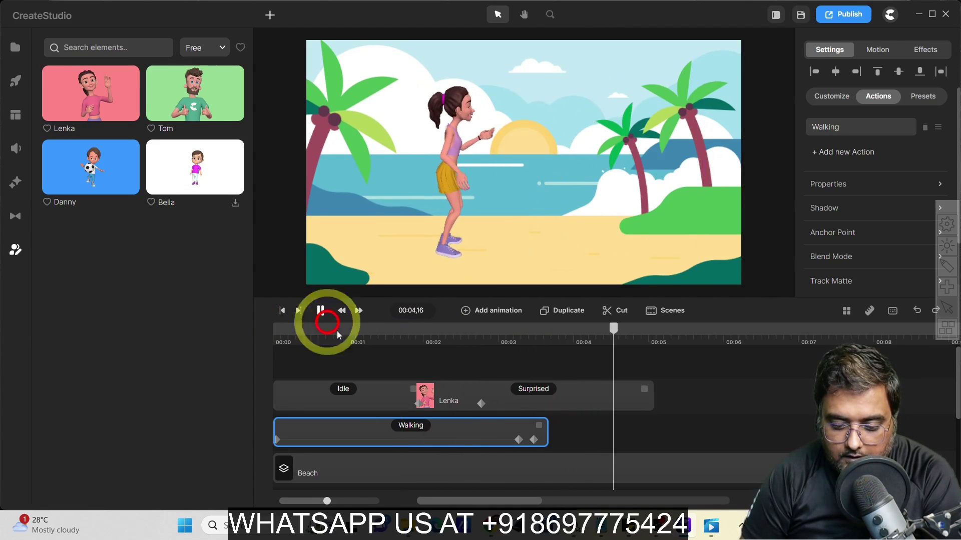
left_click(531, 339)
left_click_drag(530, 341, 533, 342)
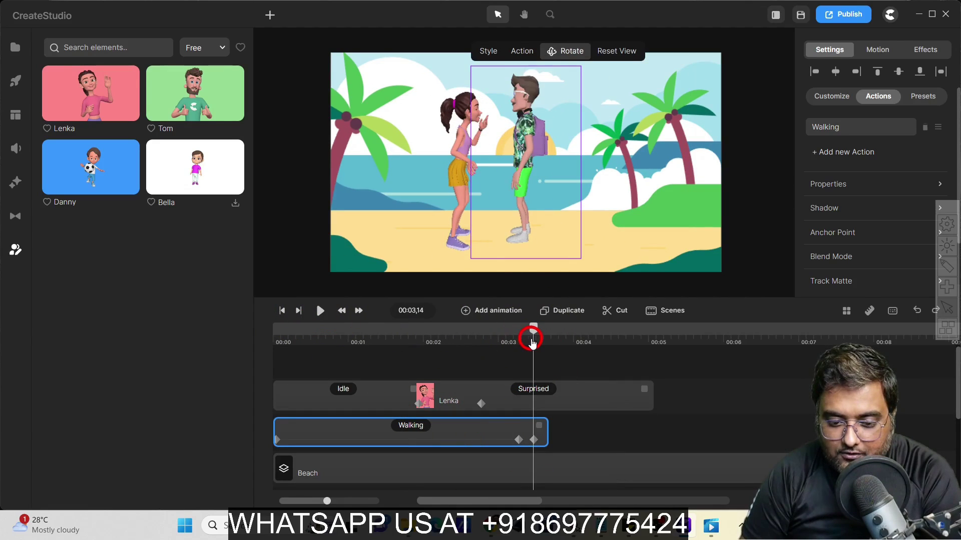